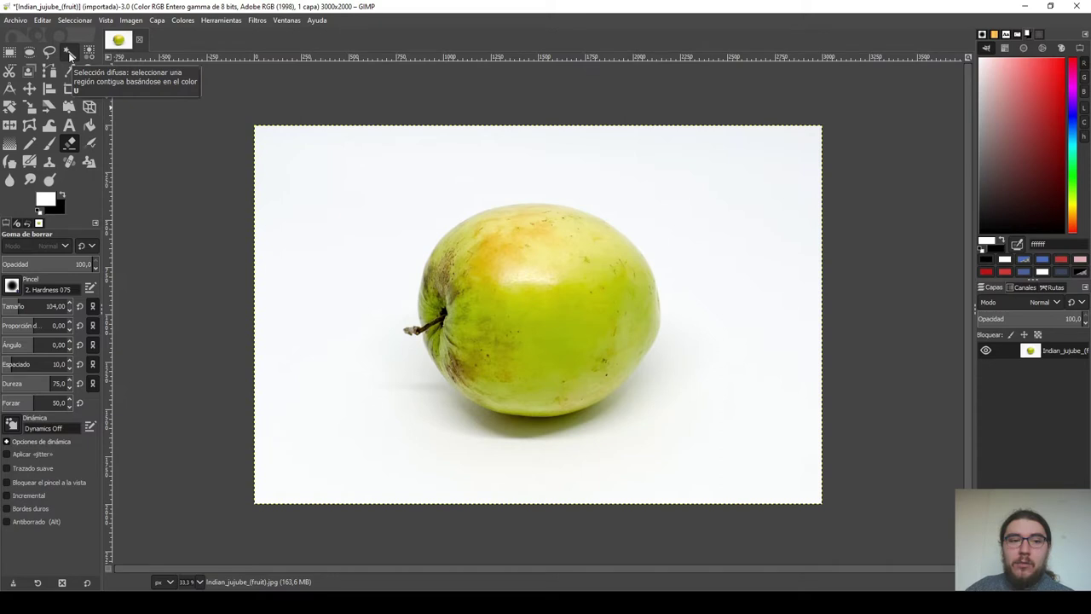
# Fuzzy-select the white background at a low threshold, test-delete it, then undo the deletion
pyautogui.click(70, 53)
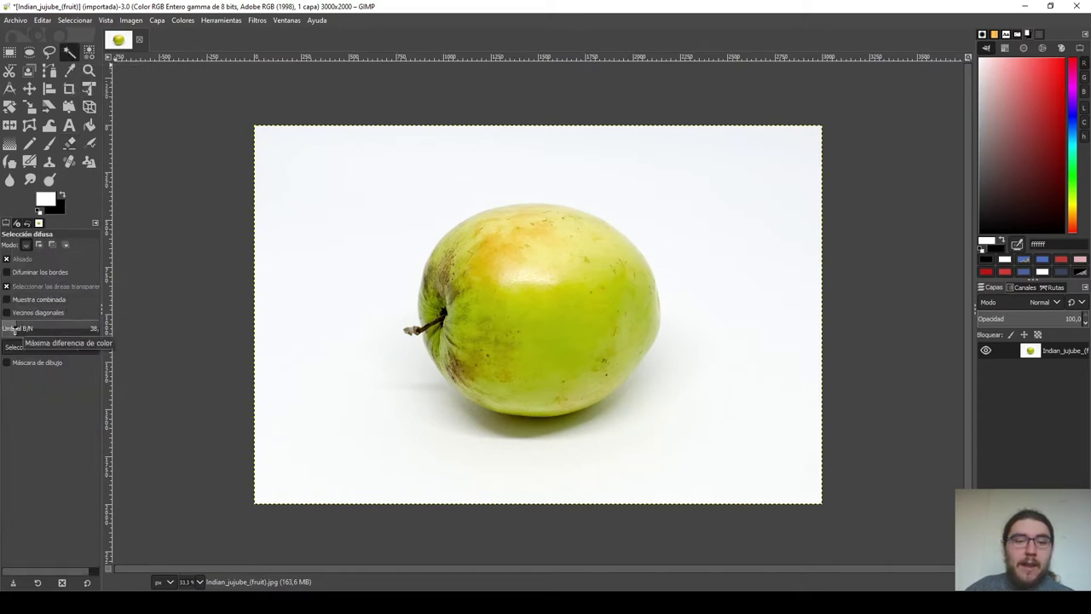
pyautogui.moveTo(13, 328); pyautogui.dragTo(3, 330)
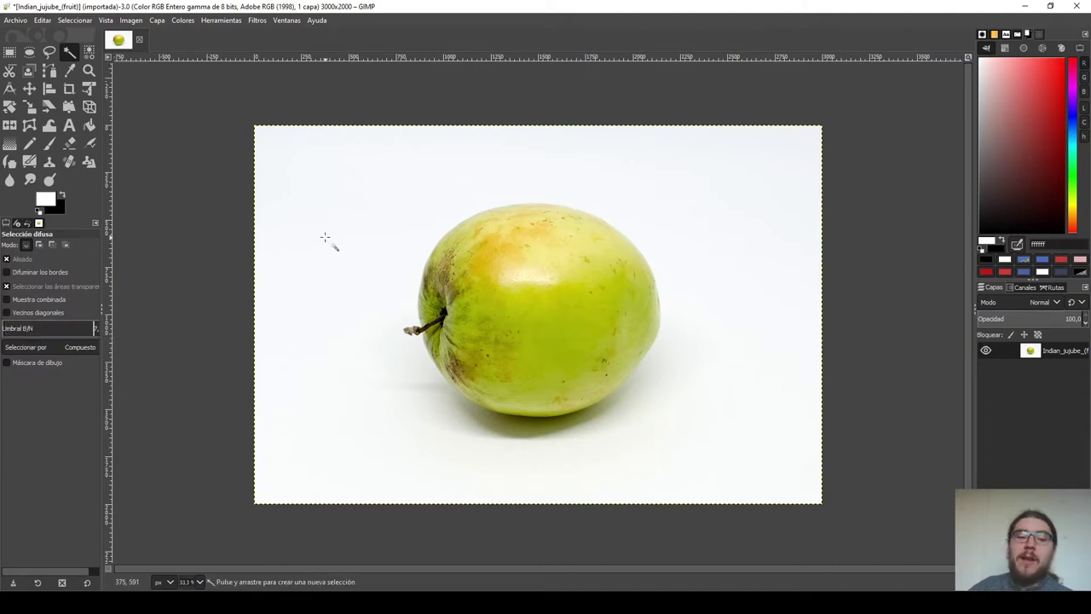
pyautogui.click(324, 237)
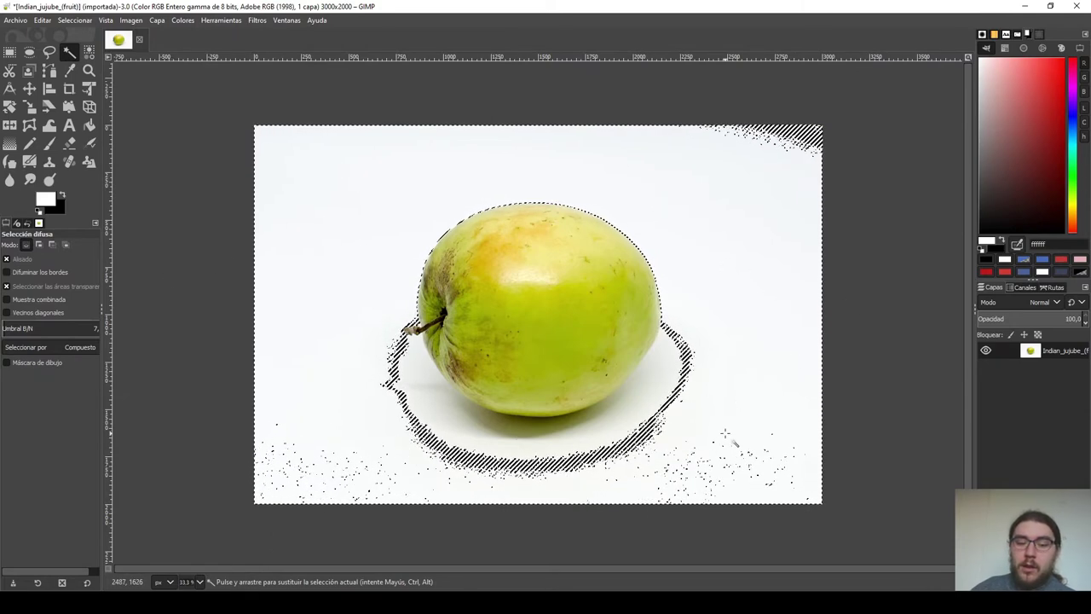
pyautogui.press('Delete')
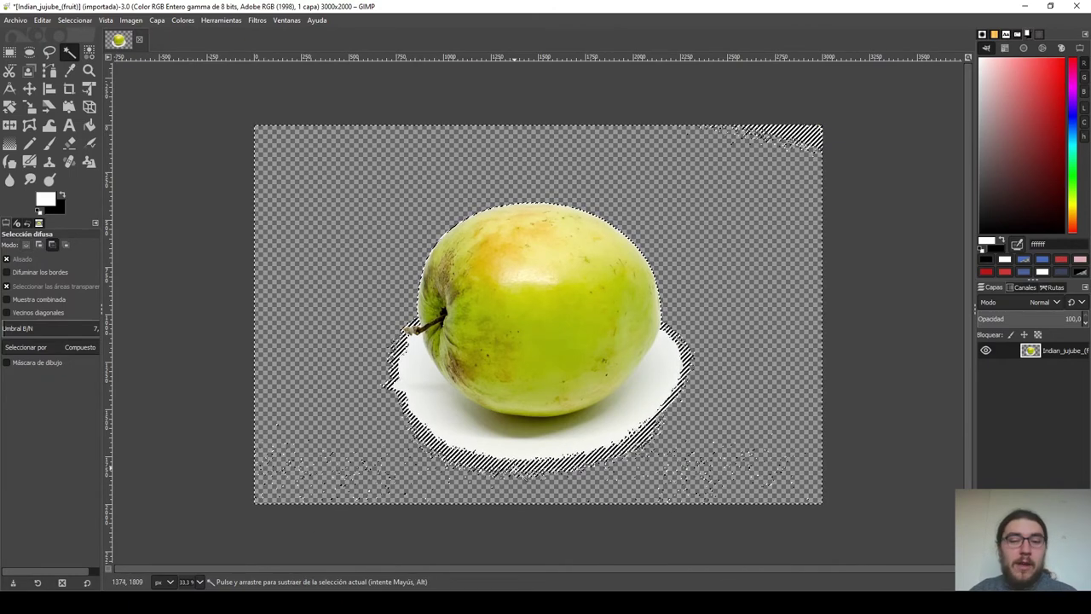
pyautogui.hotkey('ctrl', 'z')
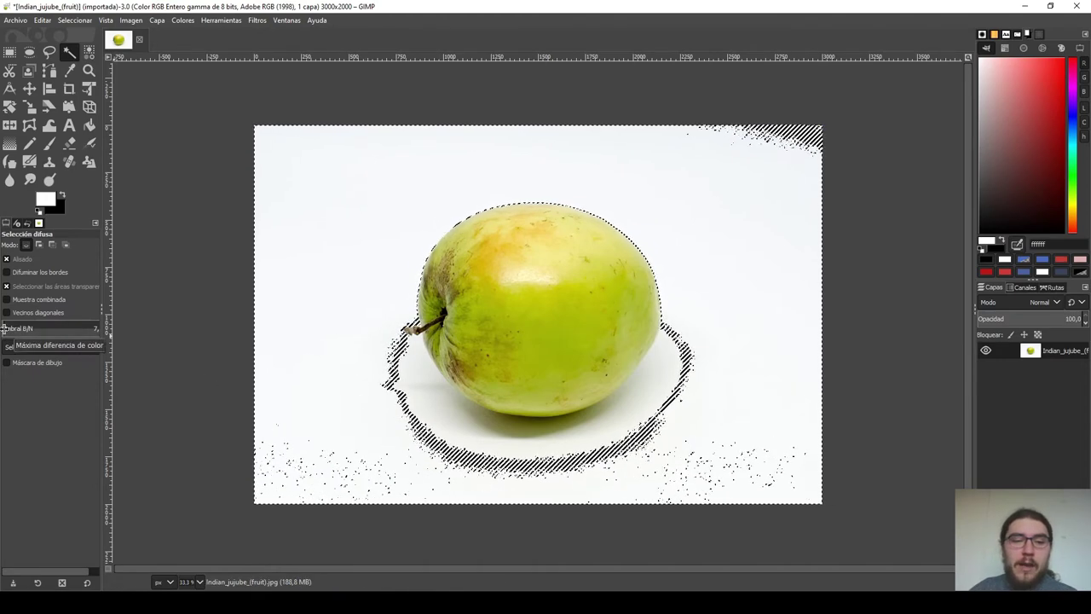
# Reselect the background at higher thresholds, up to about 110, then lower again
pyautogui.moveTo(4, 328)
pyautogui.mouseDown()
pyautogui.moveTo(132, 332)
pyautogui.moveTo(6, 332)
pyautogui.mouseUp()
pyautogui.click(297, 162)
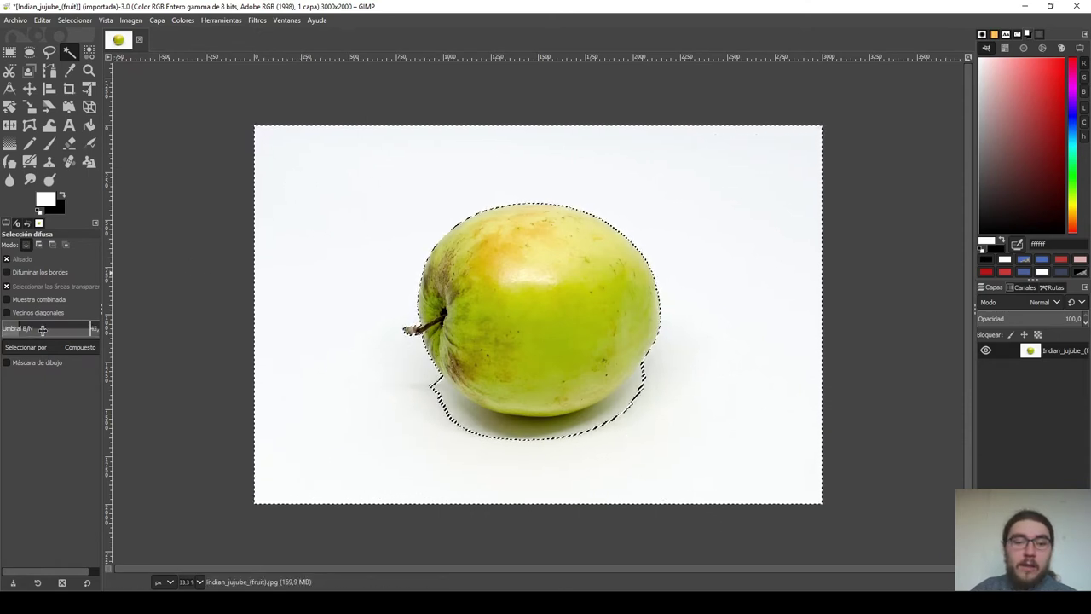
pyautogui.moveTo(17, 330); pyautogui.dragTo(42, 330)
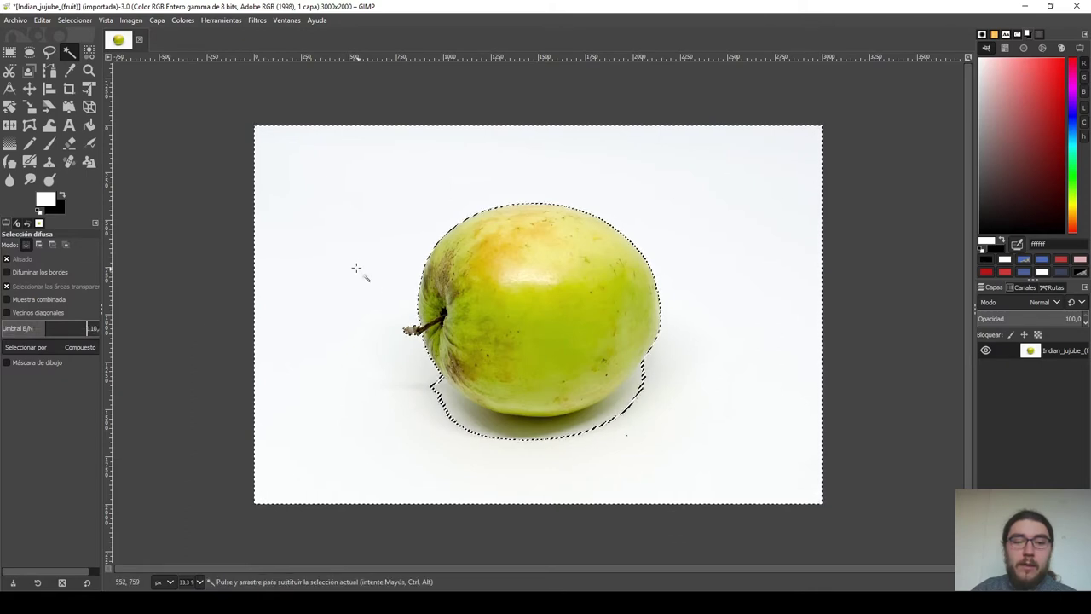
pyautogui.click(513, 297)
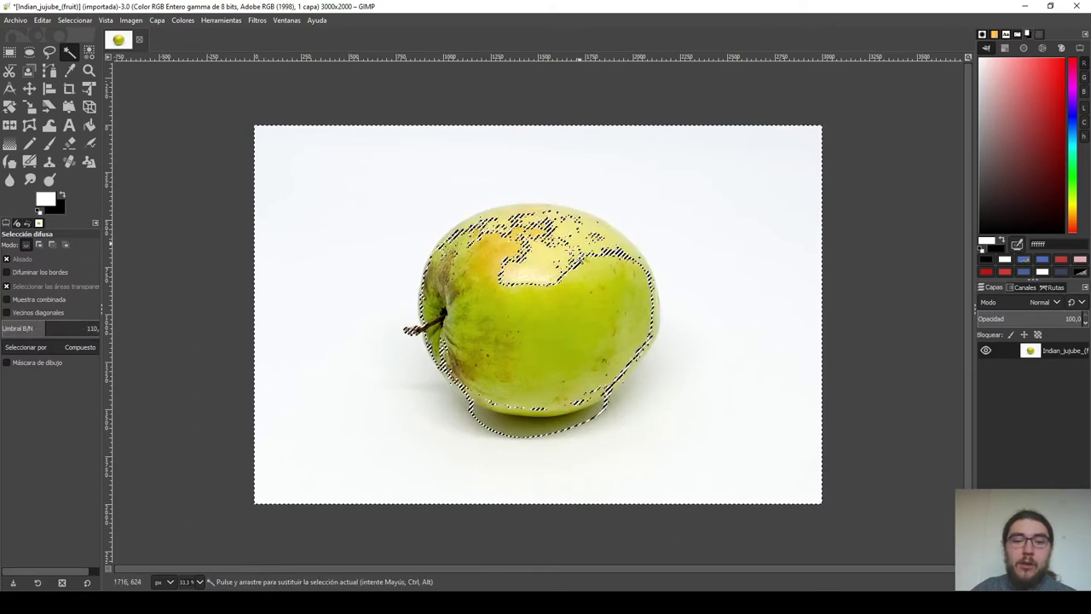
pyautogui.moveTo(21, 330); pyautogui.dragTo(17, 331)
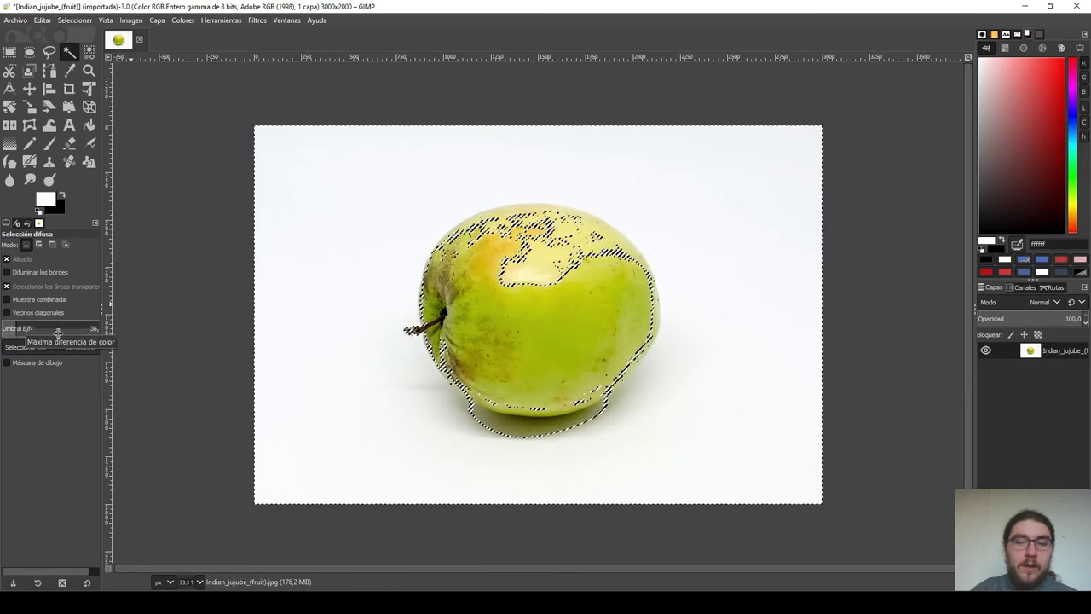
pyautogui.click(313, 267)
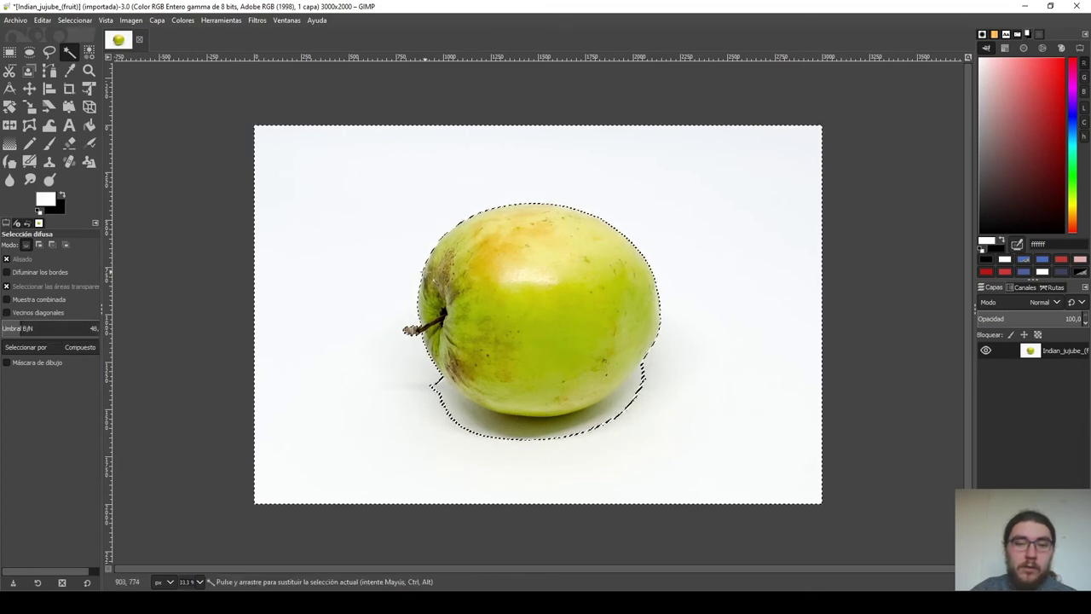
pyautogui.click(359, 255)
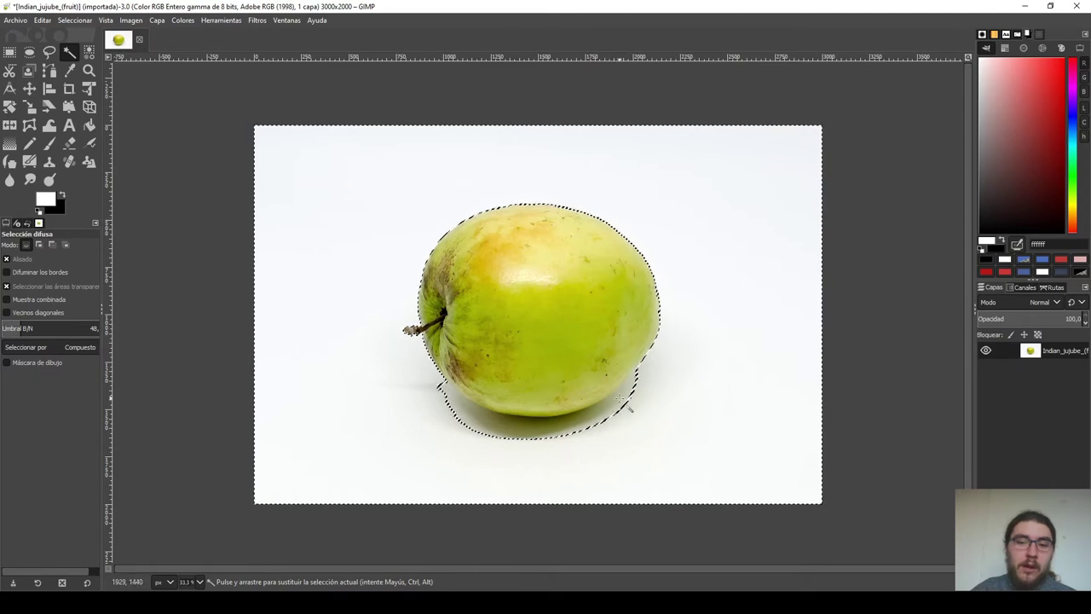
# Reselect the background at threshold 63, then at the final threshold 38
pyautogui.click(19, 330)
pyautogui.click(329, 253)
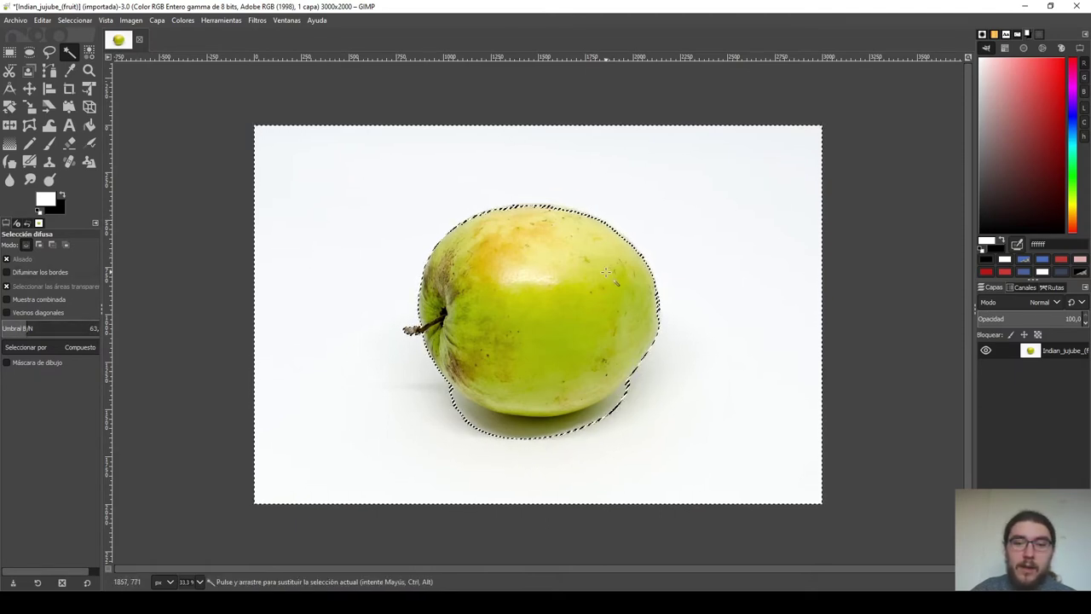
pyautogui.click(15, 329)
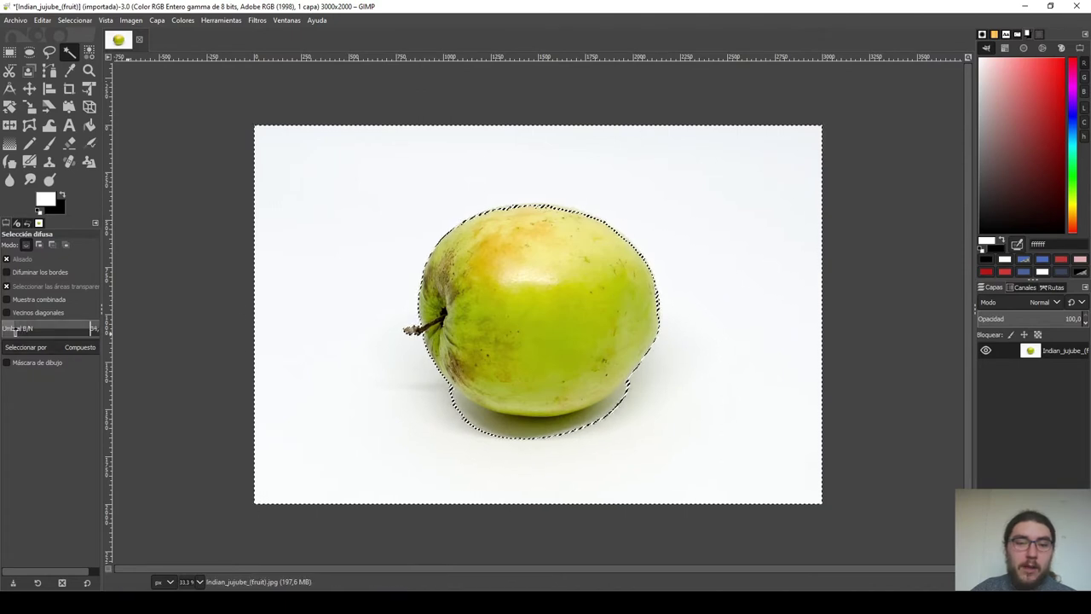
pyautogui.moveTo(15, 329); pyautogui.dragTo(17, 330)
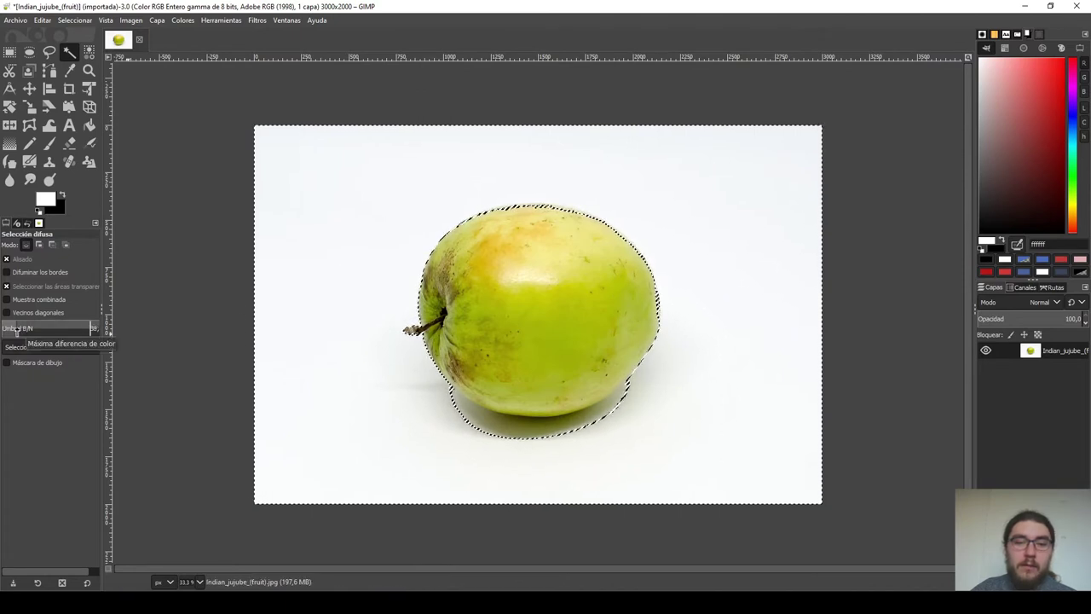
pyautogui.click(345, 240)
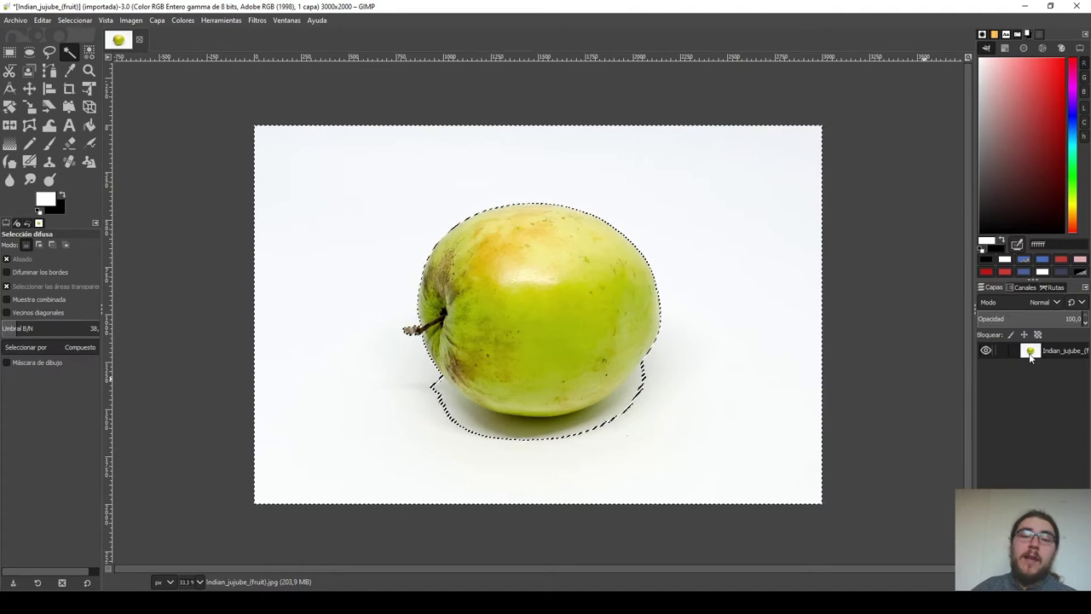
# Delete the background without an alpha channel, then undo the resulting black fill
pyautogui.rightClick(1030, 358)
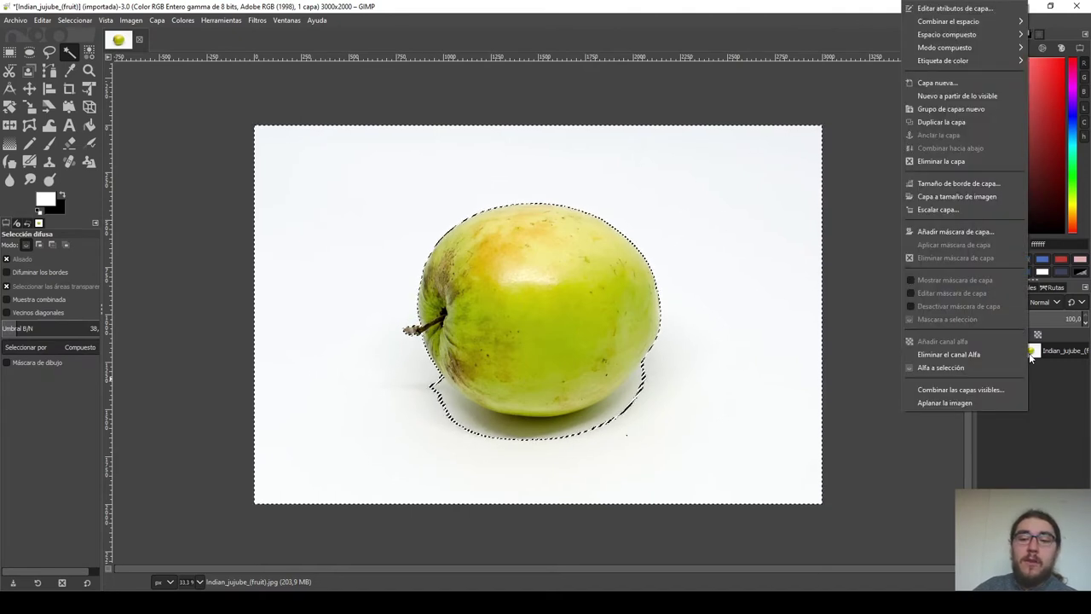
pyautogui.click(975, 355)
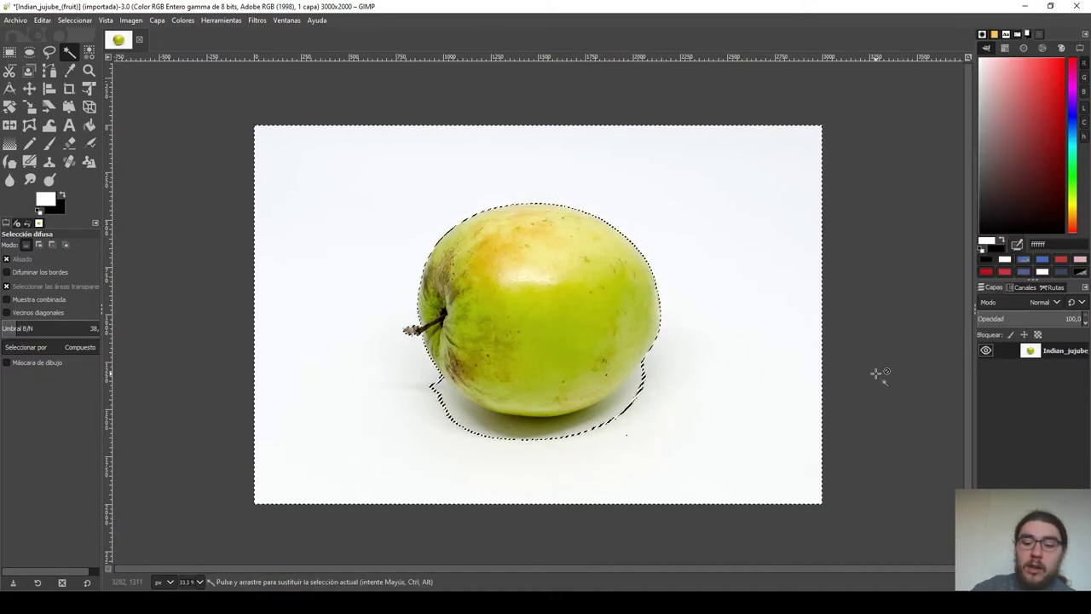
pyautogui.press('Delete')
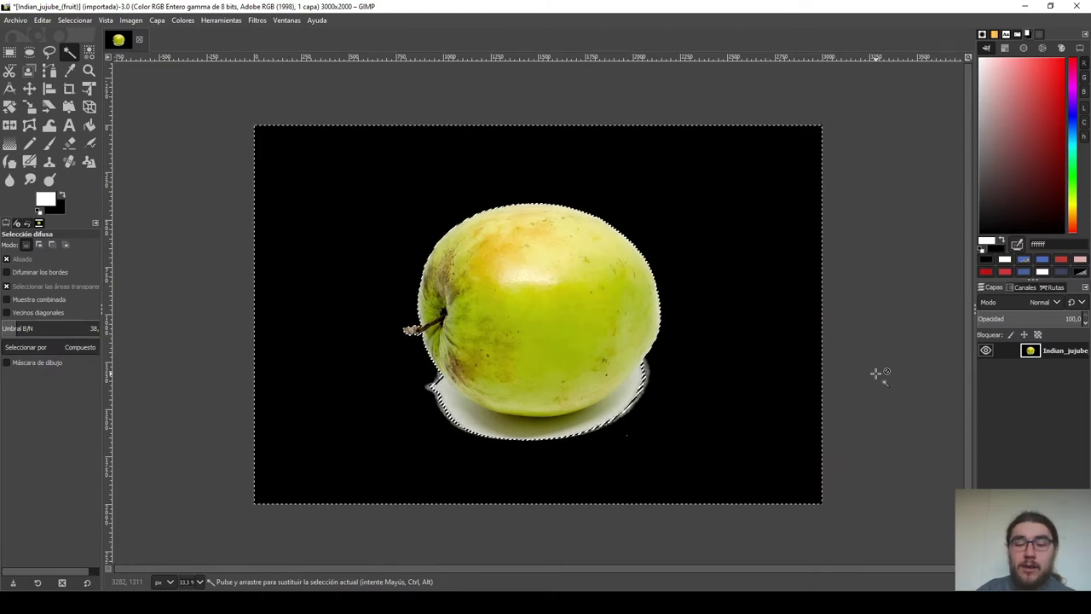
pyautogui.hotkey('ctrl', 'z')
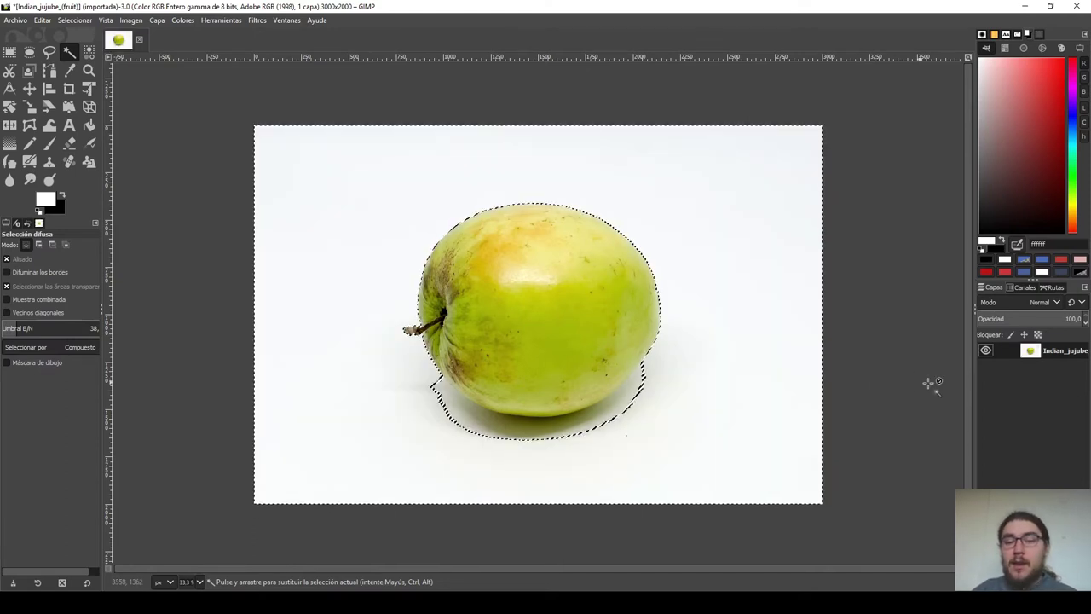
# Add an alpha channel, delete the background to transparency, and select none
pyautogui.rightClick(994, 349)
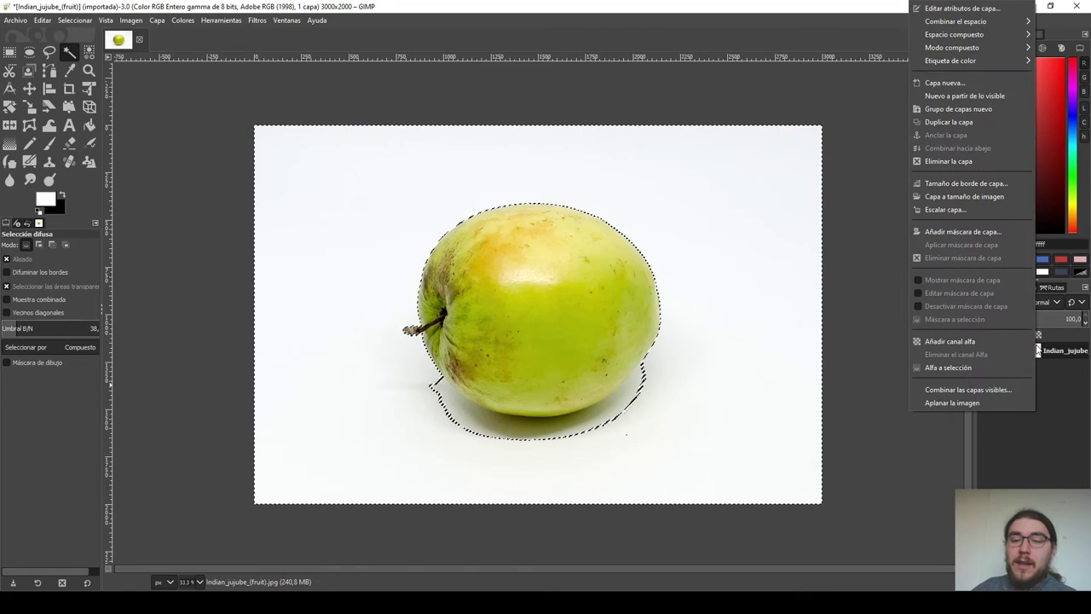
pyautogui.click(983, 341)
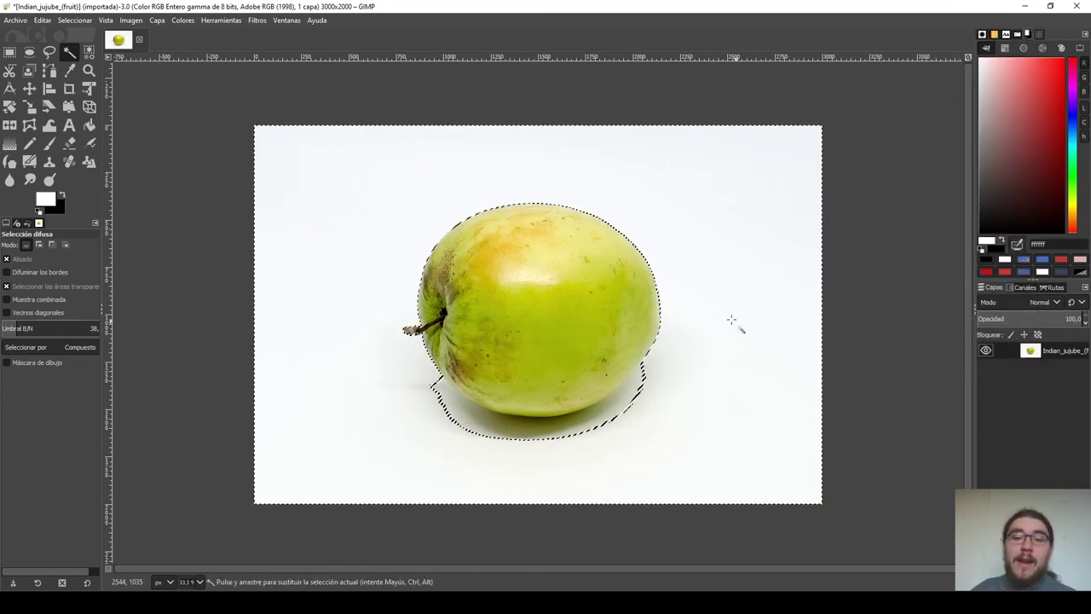
pyautogui.press('Delete')
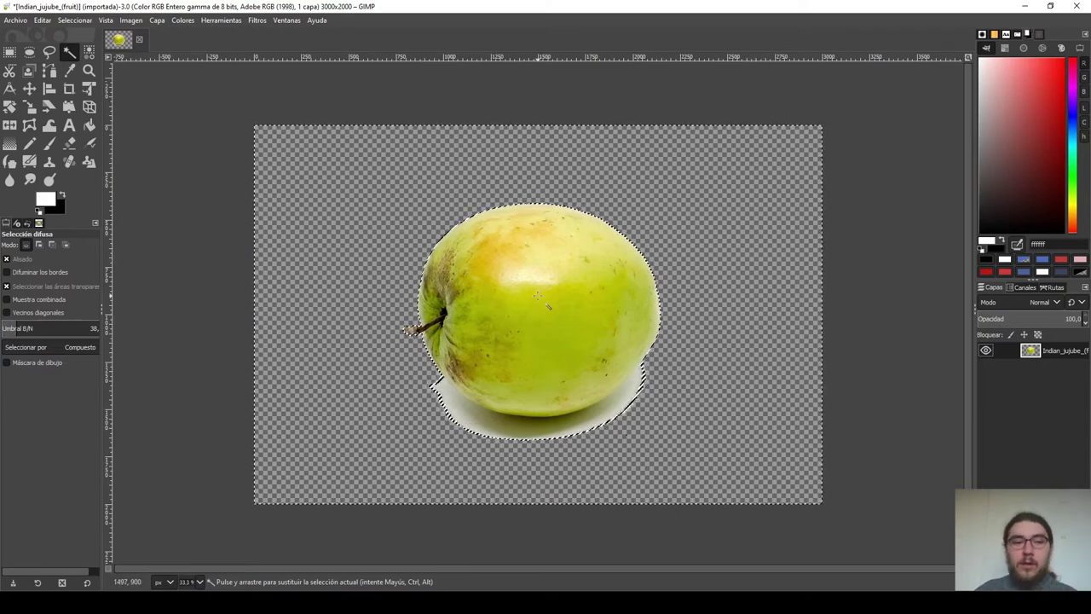
pyautogui.click(78, 21)
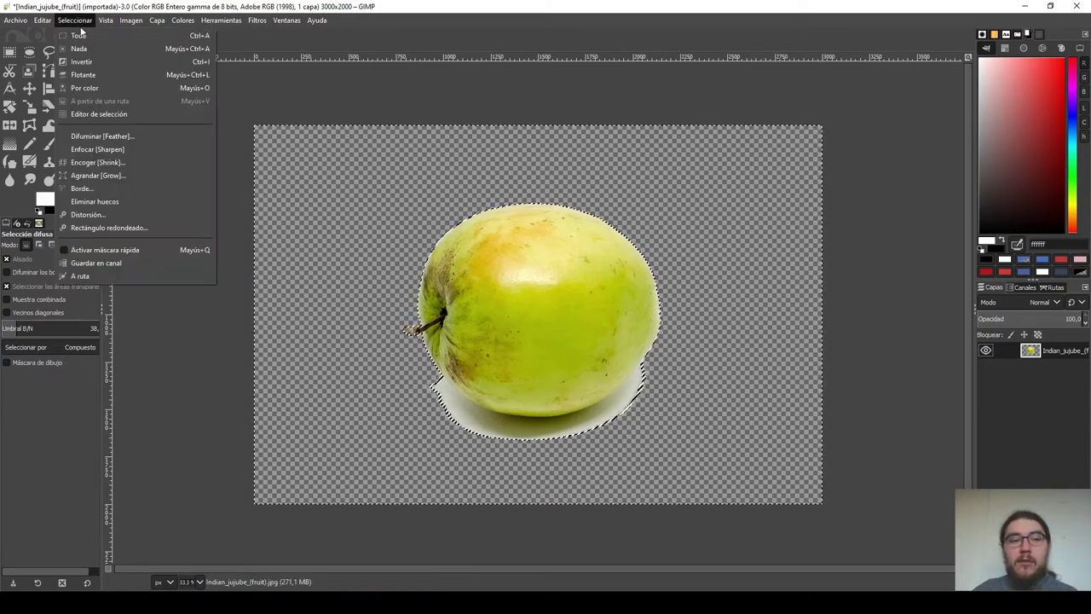
pyautogui.click(95, 48)
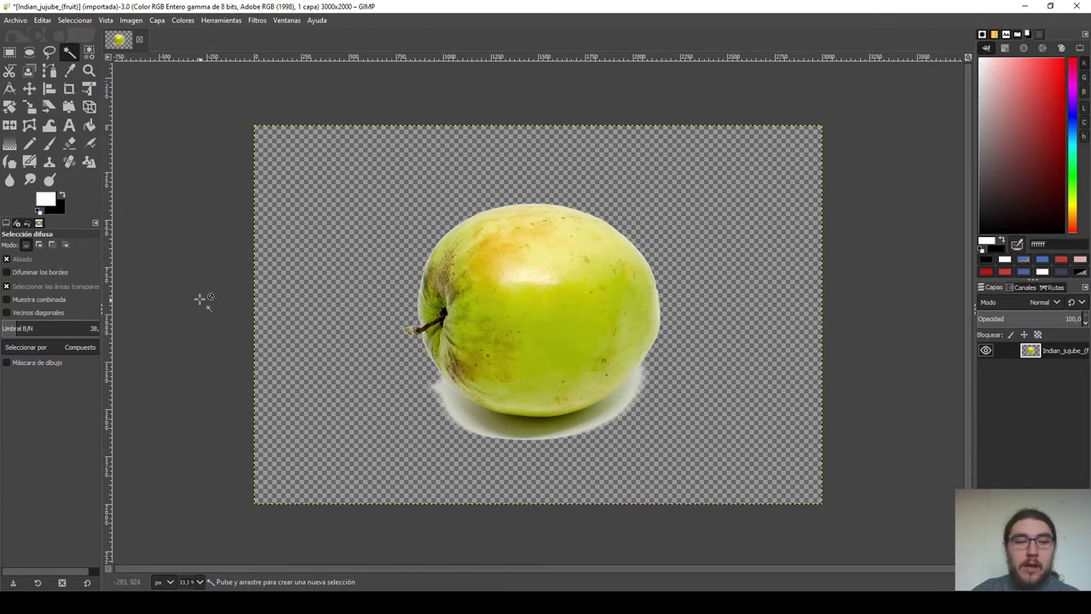
# Erase the white fringe along the fruit's lower edges, then shift the layer up and left
pyautogui.click(69, 145)
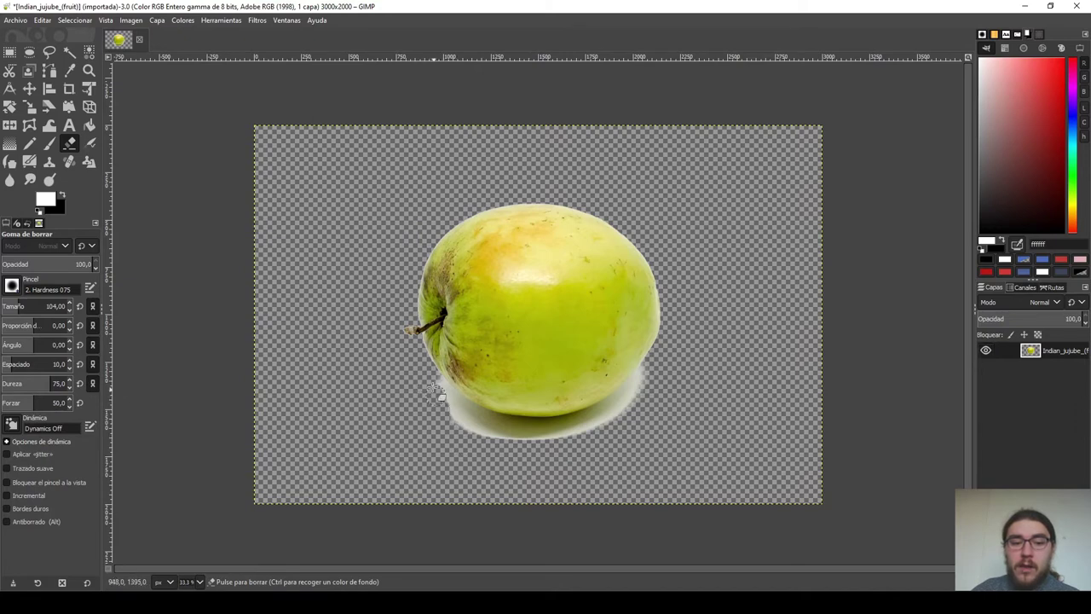
pyautogui.moveTo(435, 388)
pyautogui.mouseDown()
pyautogui.moveTo(444, 407)
pyautogui.moveTo(558, 439)
pyautogui.moveTo(627, 436)
pyautogui.moveTo(659, 386)
pyautogui.moveTo(588, 430)
pyautogui.moveTo(483, 436)
pyautogui.moveTo(444, 401)
pyautogui.moveTo(486, 432)
pyautogui.moveTo(585, 434)
pyautogui.moveTo(620, 422)
pyautogui.mouseUp()
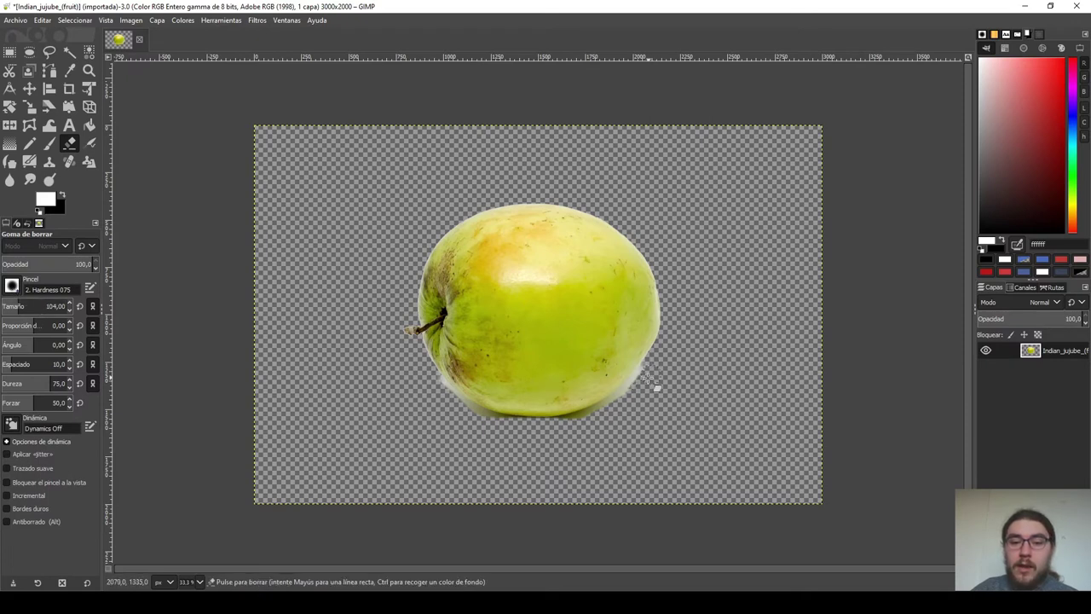
pyautogui.moveTo(653, 393)
pyautogui.mouseDown()
pyautogui.moveTo(523, 437)
pyautogui.moveTo(437, 383)
pyautogui.mouseUp()
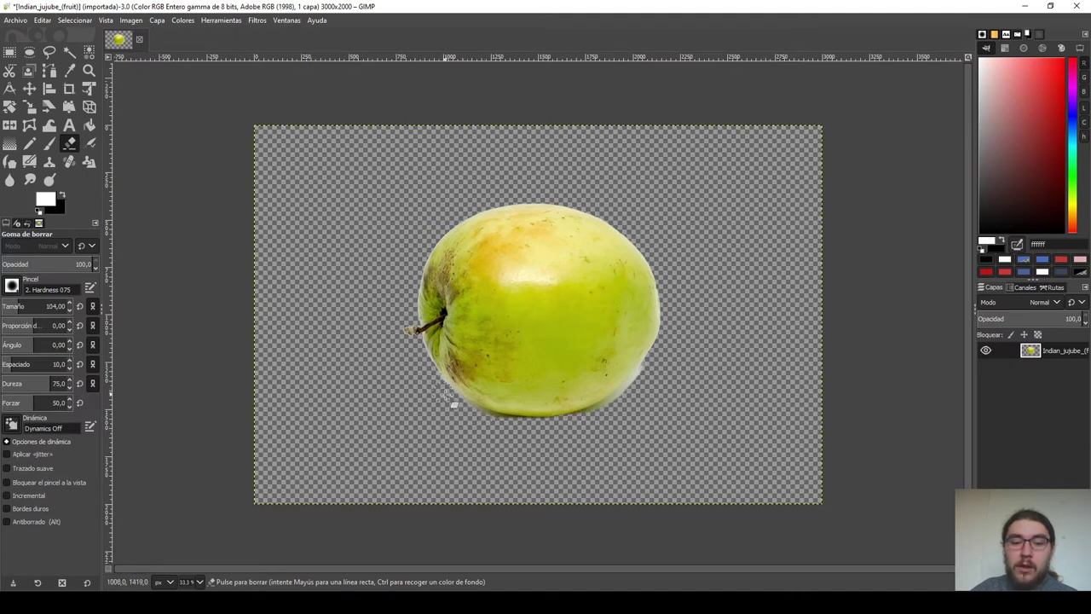
pyautogui.moveTo(447, 393)
pyautogui.mouseDown()
pyautogui.moveTo(476, 417)
pyautogui.moveTo(553, 433)
pyautogui.moveTo(636, 395)
pyautogui.moveTo(583, 422)
pyautogui.mouseUp()
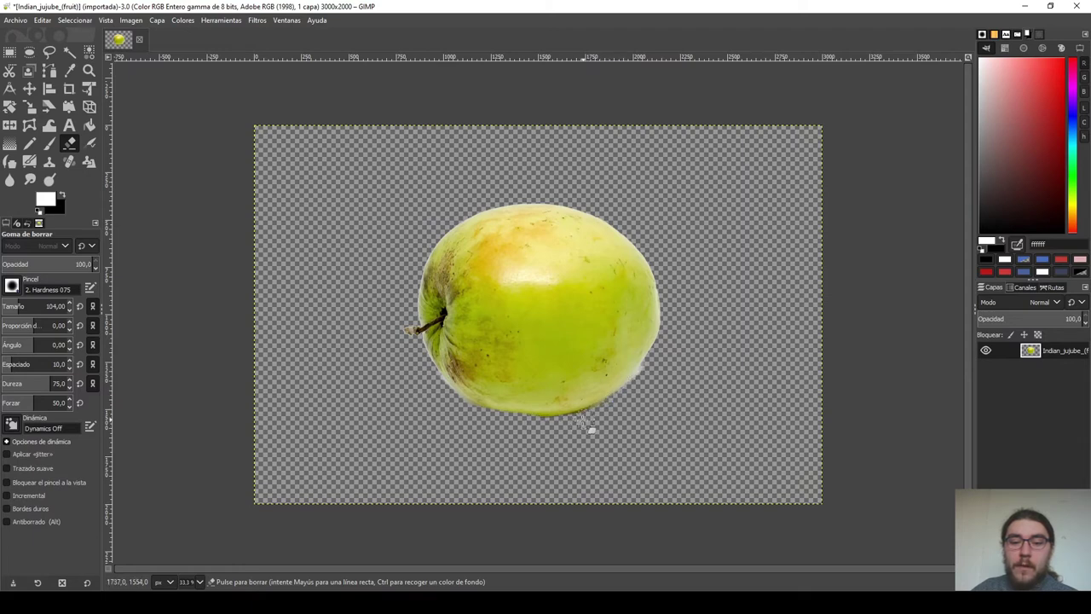
pyautogui.moveTo(657, 378)
pyautogui.mouseDown()
pyautogui.moveTo(583, 431)
pyautogui.moveTo(460, 407)
pyautogui.mouseUp()
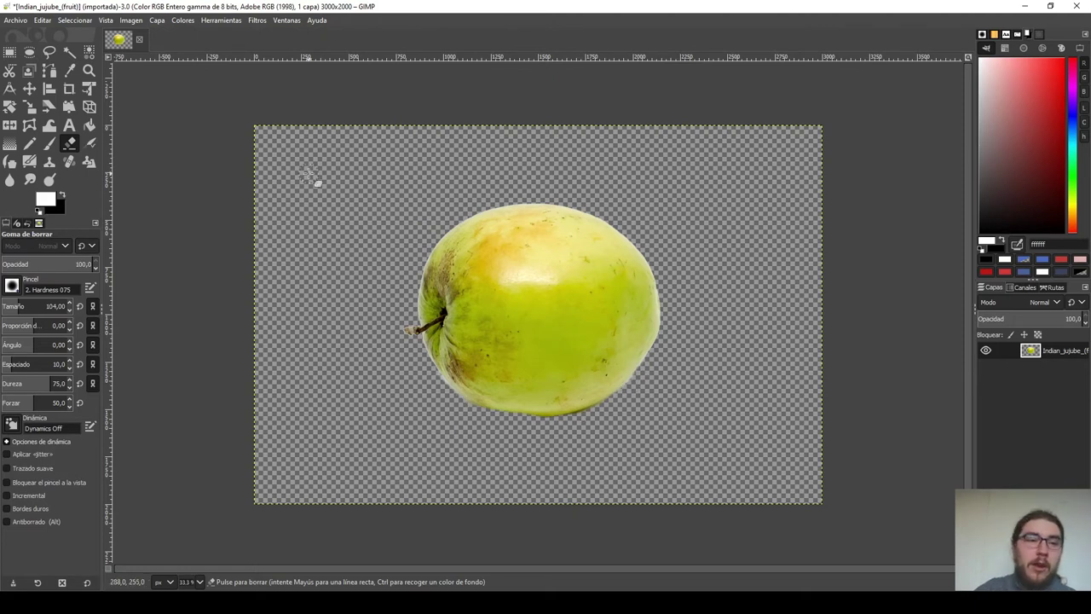
pyautogui.click(29, 88)
pyautogui.moveTo(727, 309)
pyautogui.mouseDown()
pyautogui.moveTo(617, 271)
pyautogui.moveTo(589, 286)
pyautogui.mouseUp()
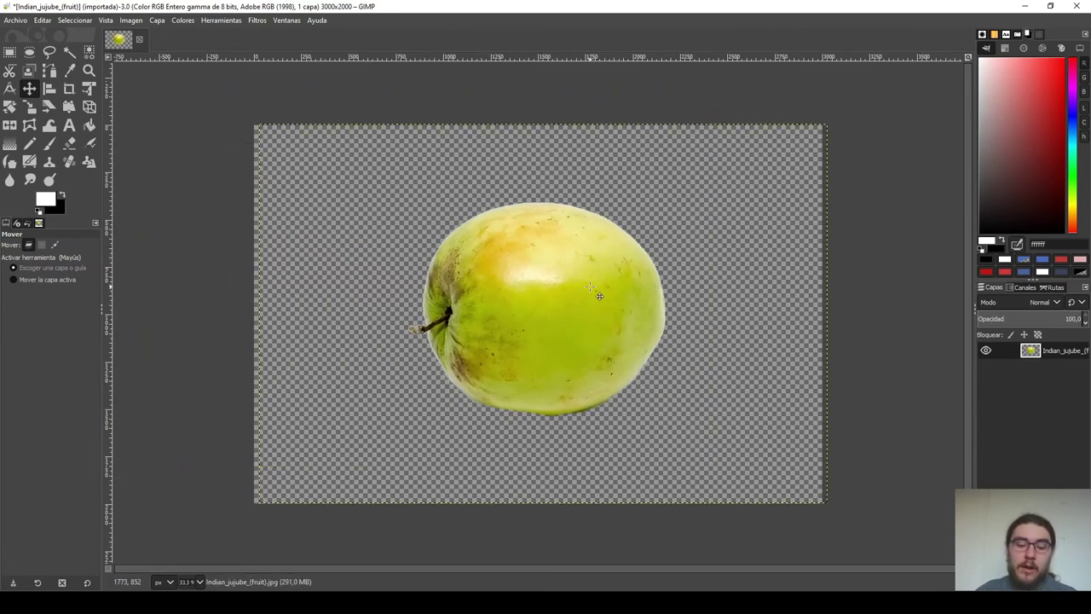
# Undo the layer move and erasing back to the white background, then select none
pyautogui.hotkey('ctrl', 'z')
pyautogui.hotkey('ctrl', 'z')
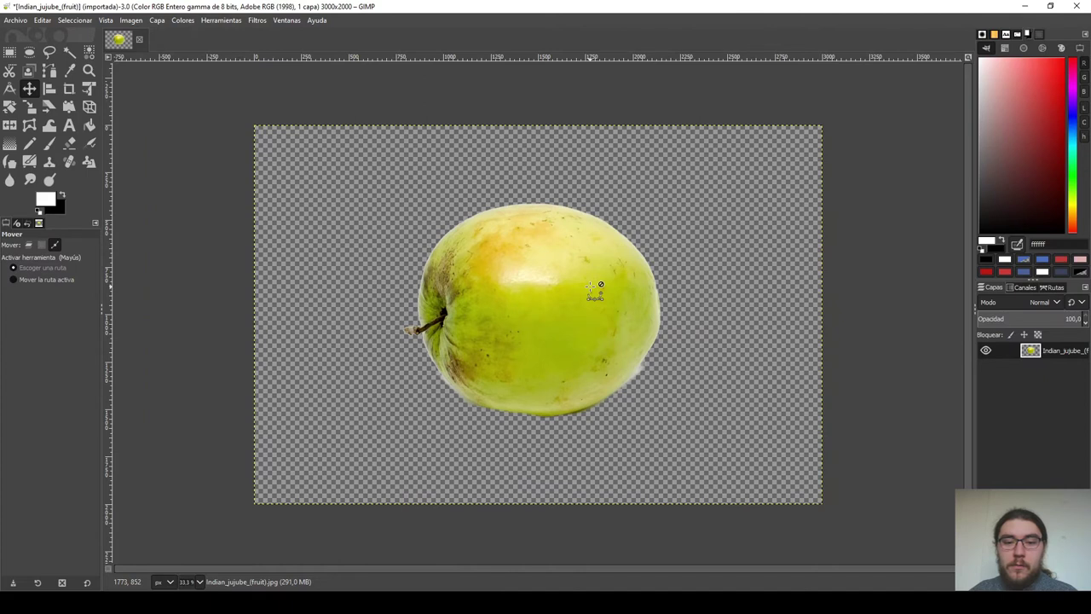
pyautogui.hotkey('ctrl', 'z')
pyautogui.hotkey('ctrl', 'z')
pyautogui.hotkey('ctrl', 'z')
pyautogui.hotkey('ctrl', 'z')
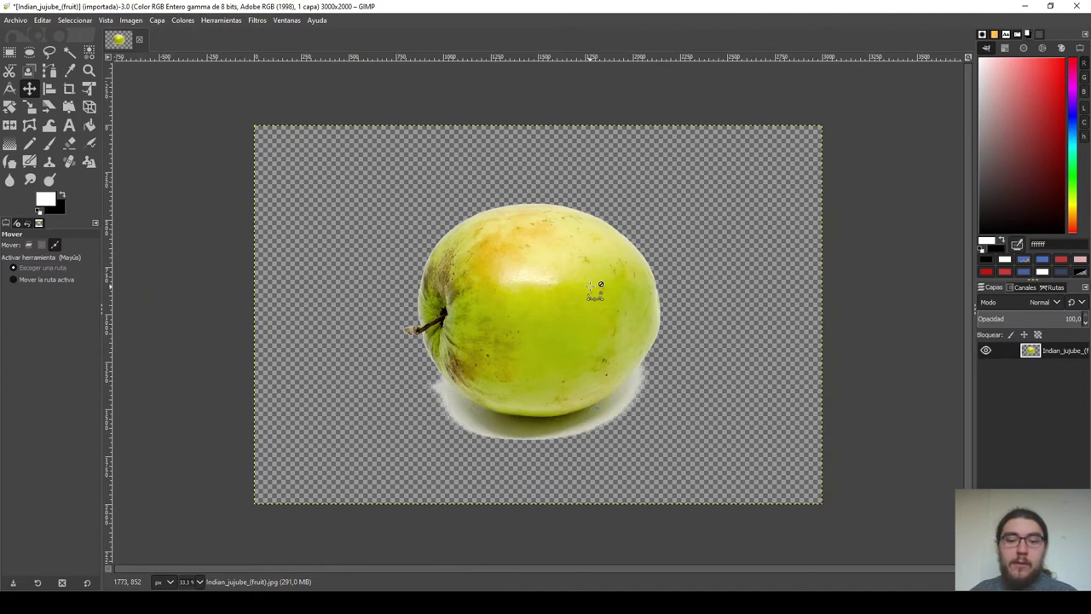
pyautogui.hotkey('ctrl', 'z')
pyautogui.hotkey('ctrl', 'z')
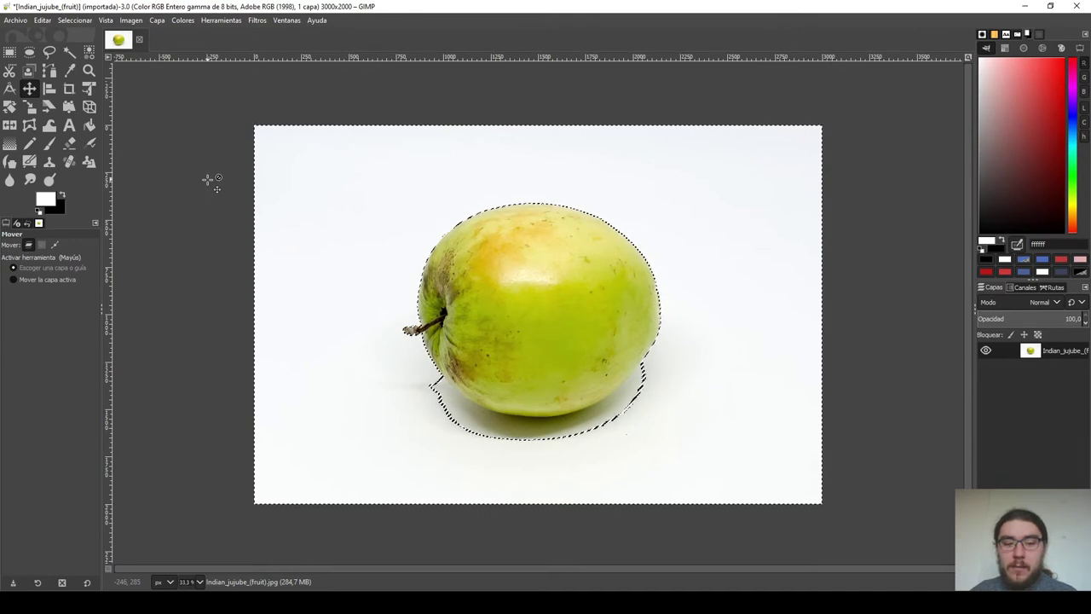
pyautogui.click(130, 19)
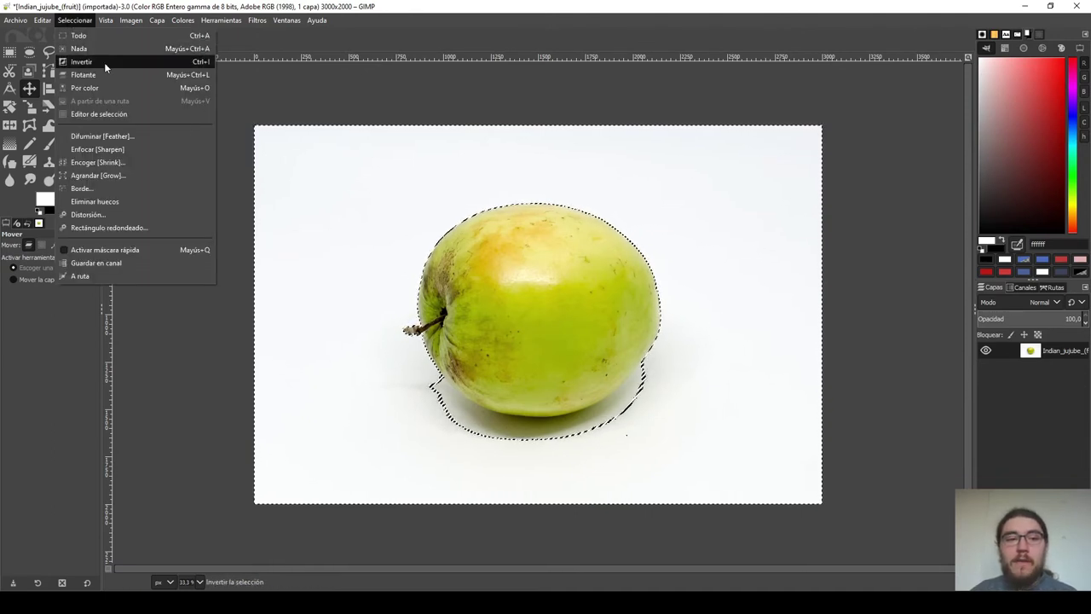
pyautogui.click(111, 55)
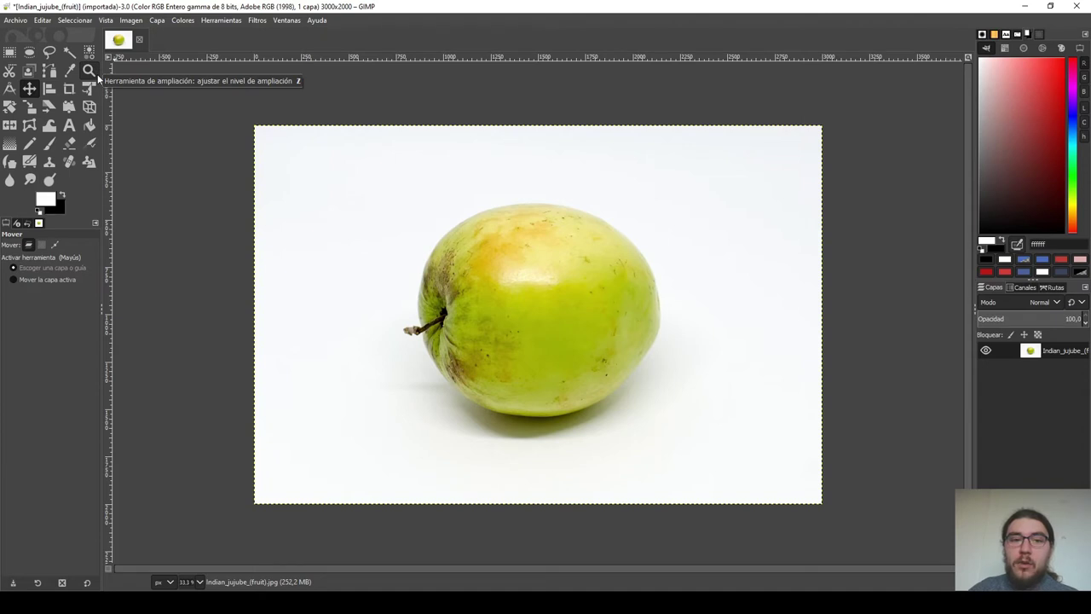
pyautogui.click(48, 52)
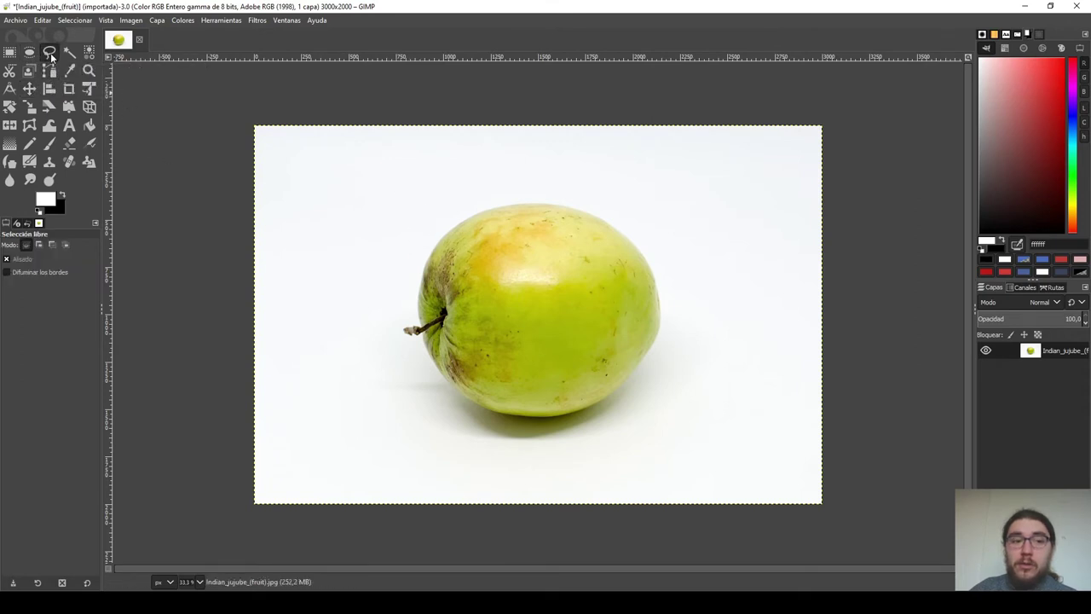
pyautogui.click(438, 234)
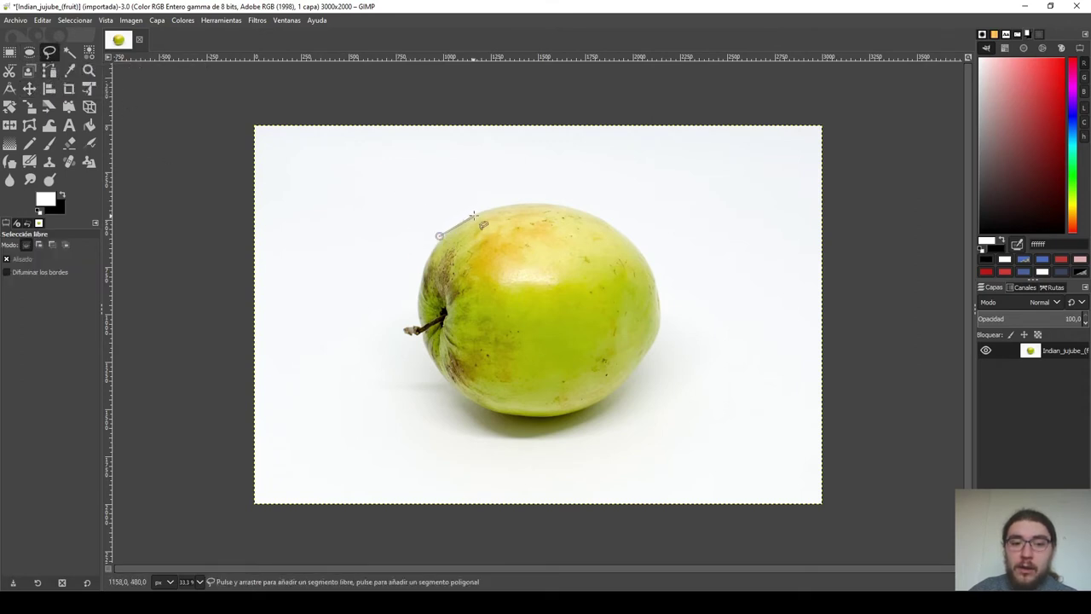
pyautogui.click(472, 213)
pyautogui.click(508, 202)
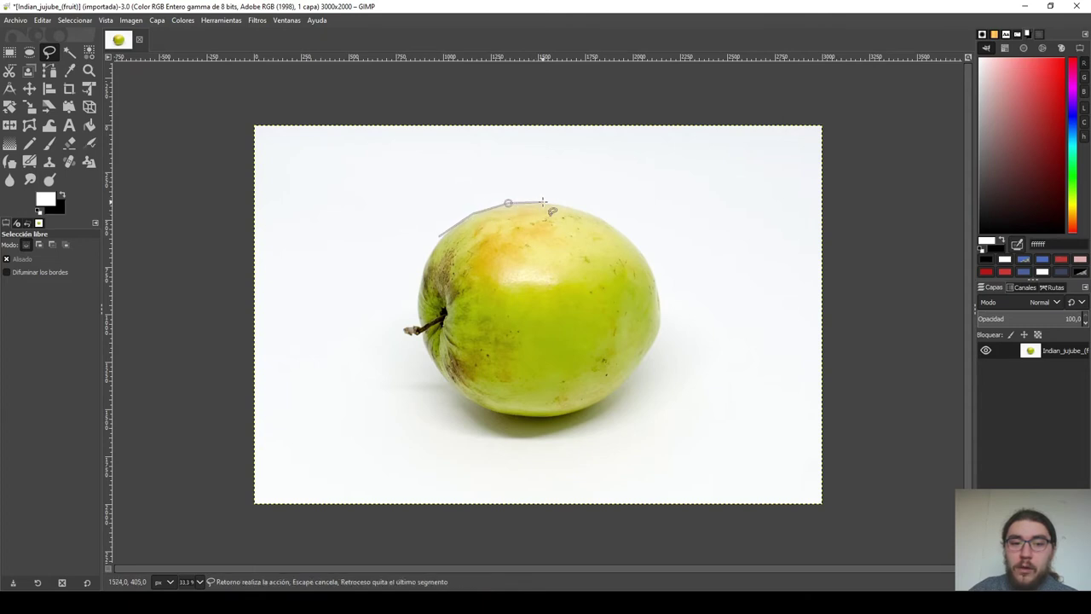
pyautogui.click(592, 209)
pyautogui.click(634, 237)
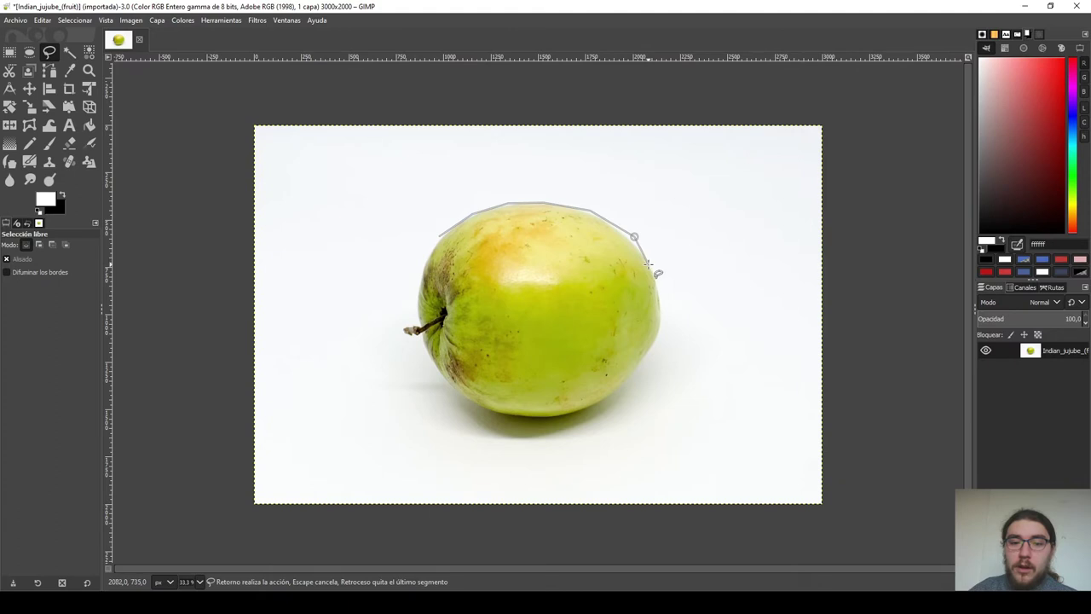
pyautogui.click(663, 322)
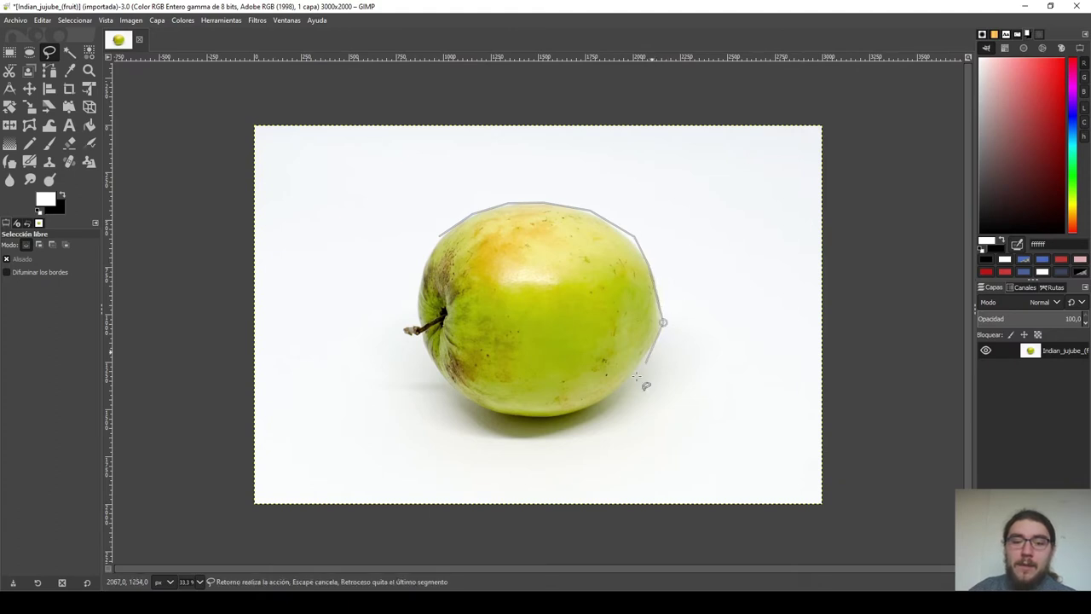
pyautogui.click(605, 397)
pyautogui.click(510, 429)
pyautogui.click(398, 410)
pyautogui.click(345, 318)
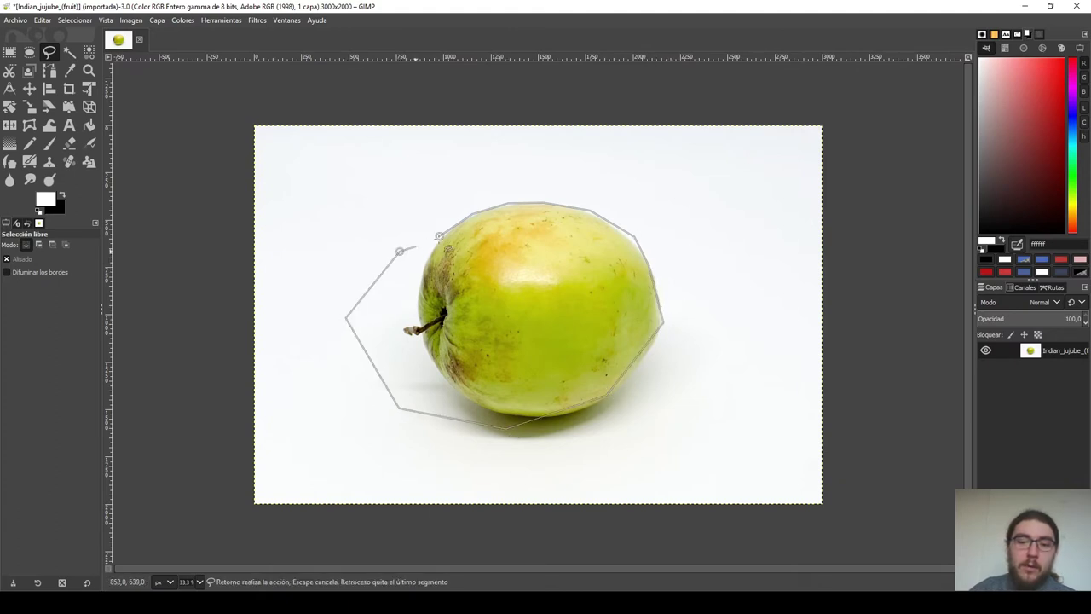
pyautogui.click(439, 236)
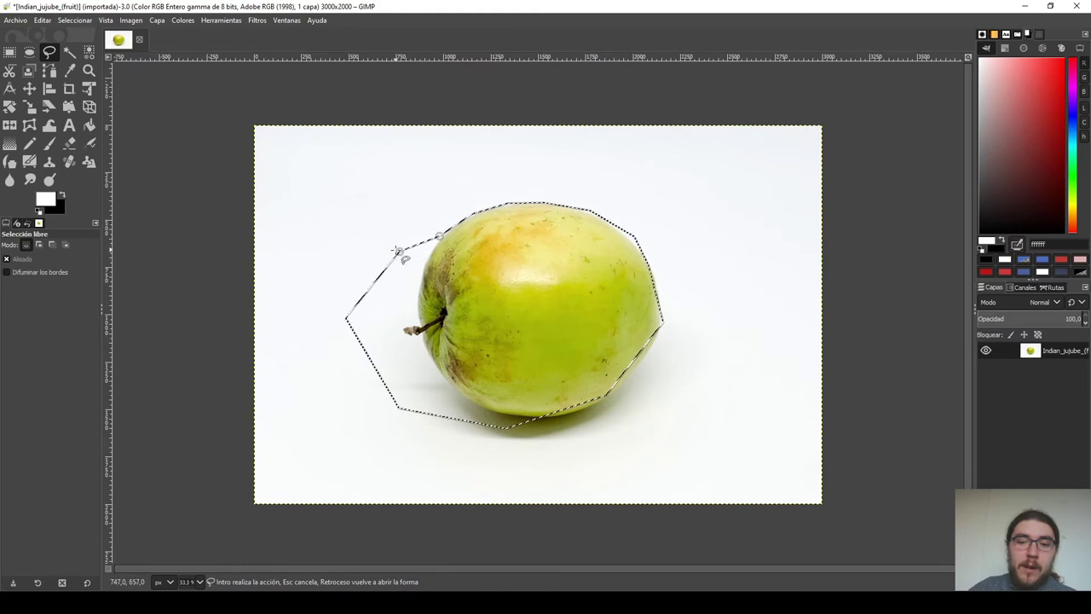
pyautogui.moveTo(399, 251); pyautogui.dragTo(424, 261)
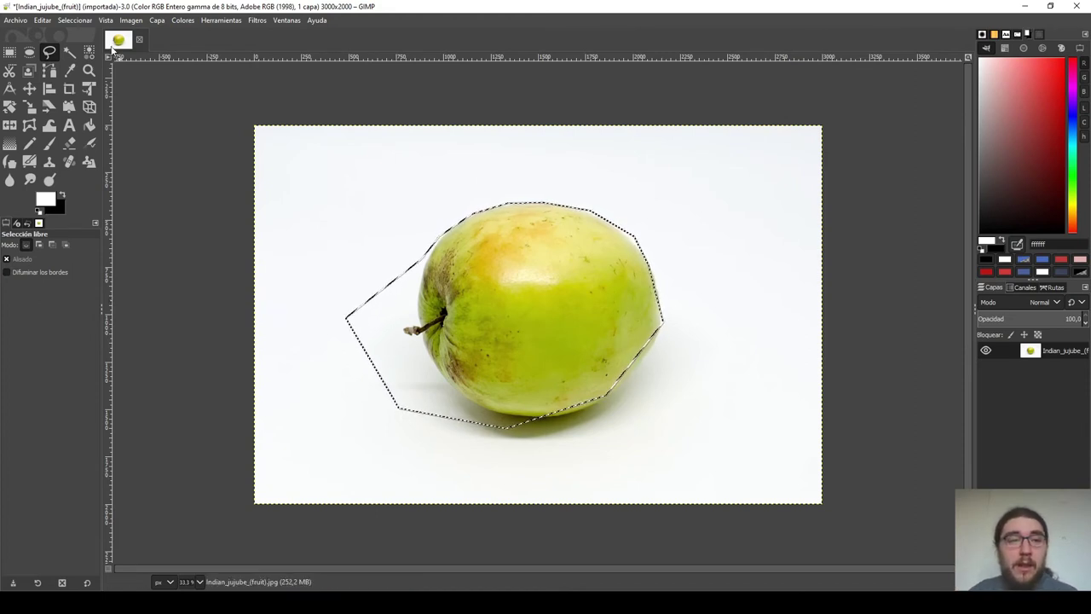
pyautogui.click(158, 20)
pyautogui.moveTo(105, 21)
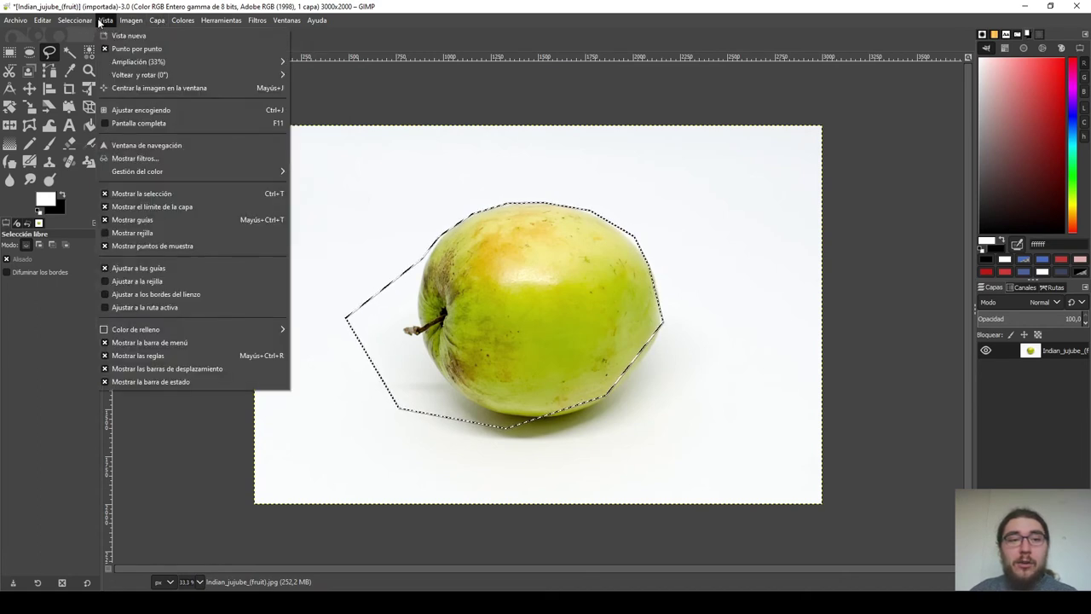
pyautogui.click(90, 49)
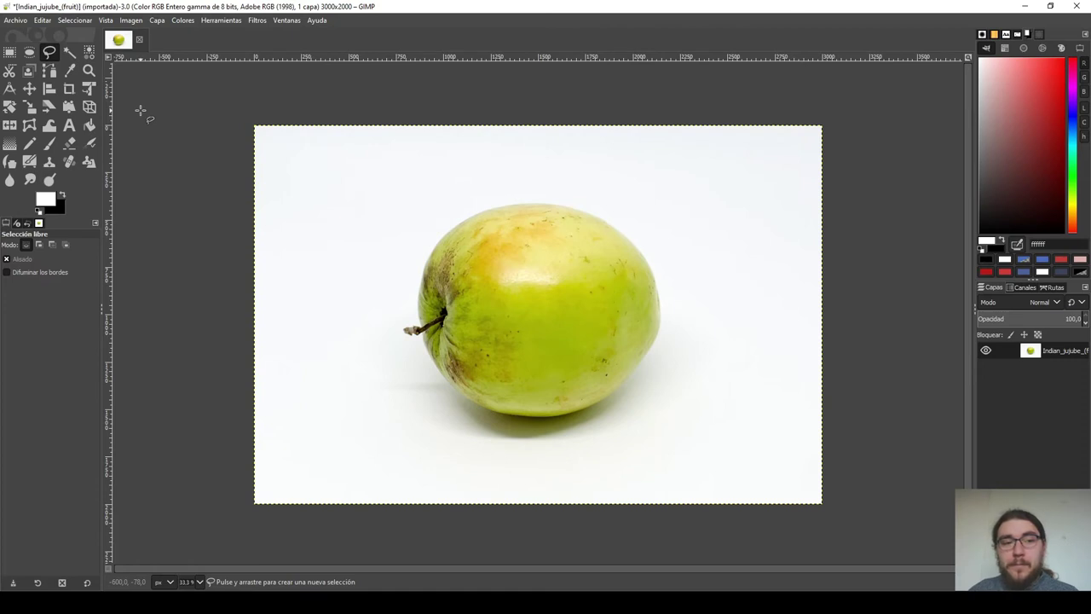
# Enable Quick Mask and paint a size-308 white patch over the fruit's centre
pyautogui.click(84, 22)
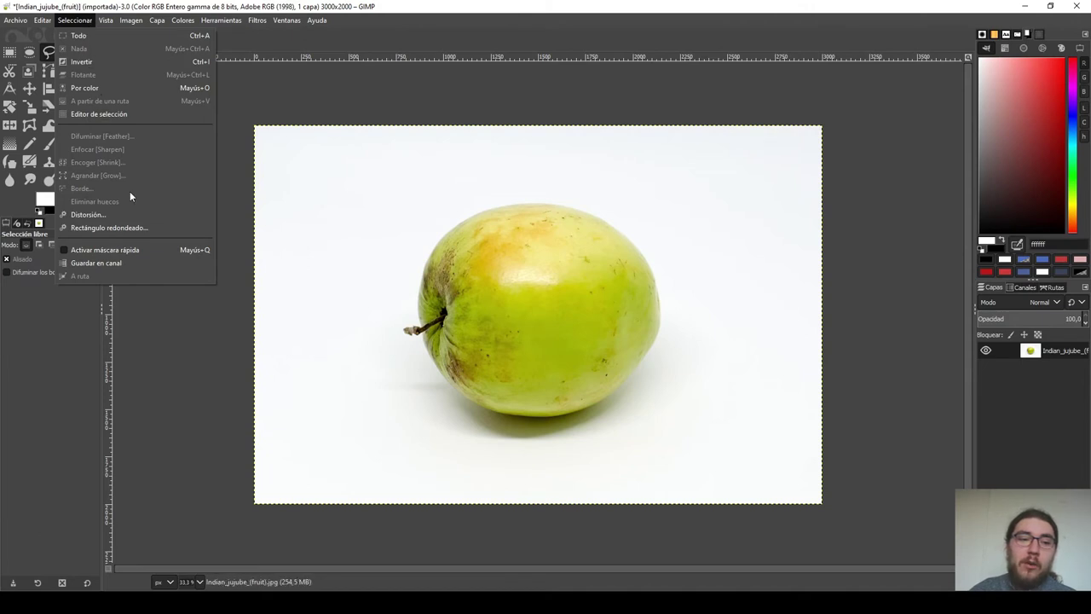
pyautogui.click(132, 250)
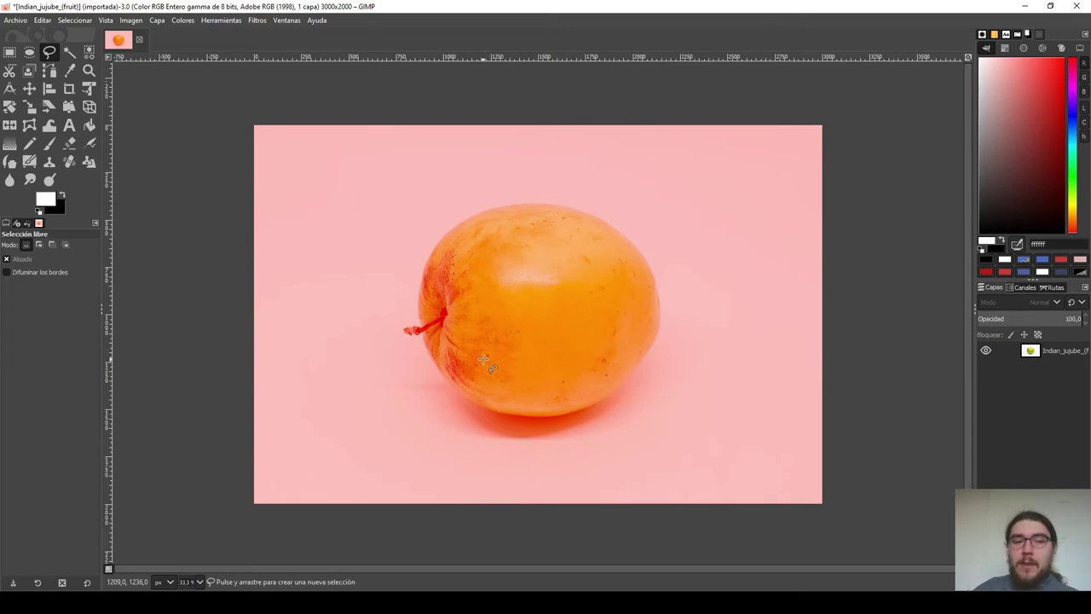
pyautogui.click(47, 145)
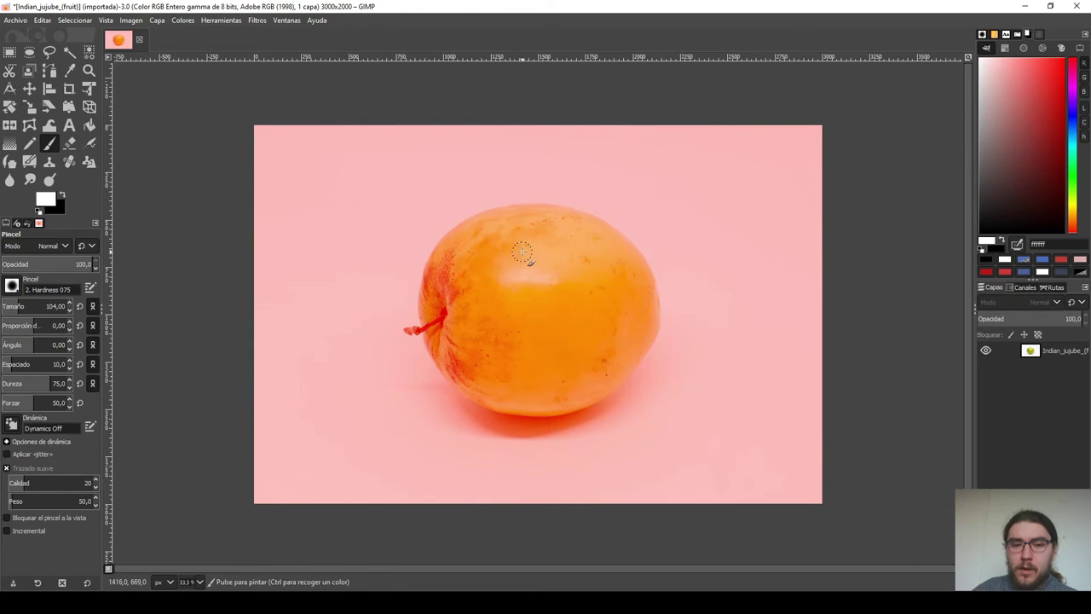
pyautogui.moveTo(523, 251)
pyautogui.mouseDown()
pyautogui.moveTo(535, 324)
pyautogui.moveTo(508, 336)
pyautogui.mouseUp()
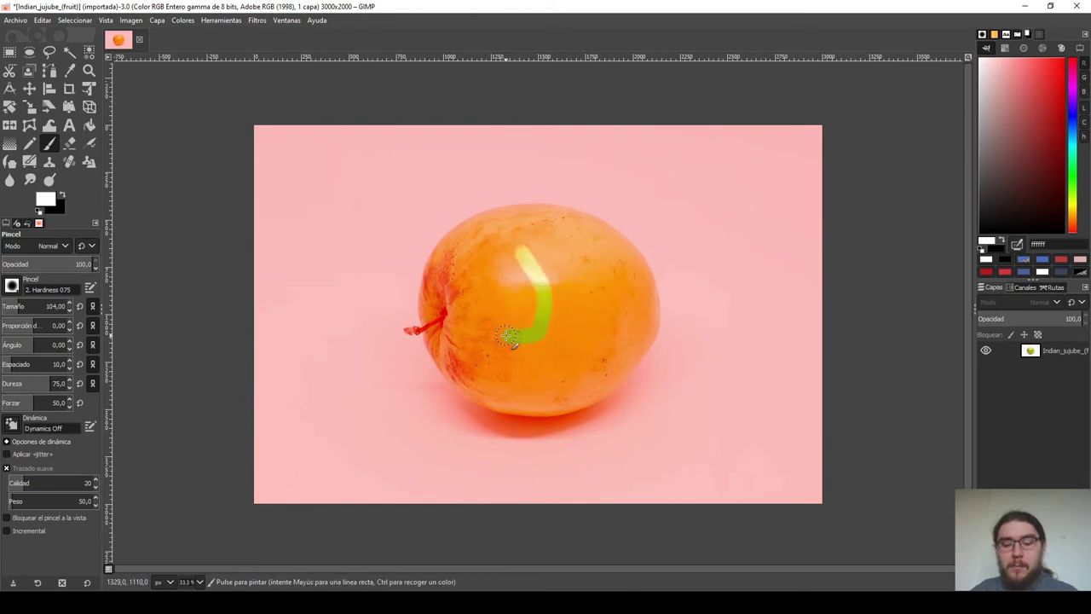
pyautogui.hotkey('ctrl', 'z')
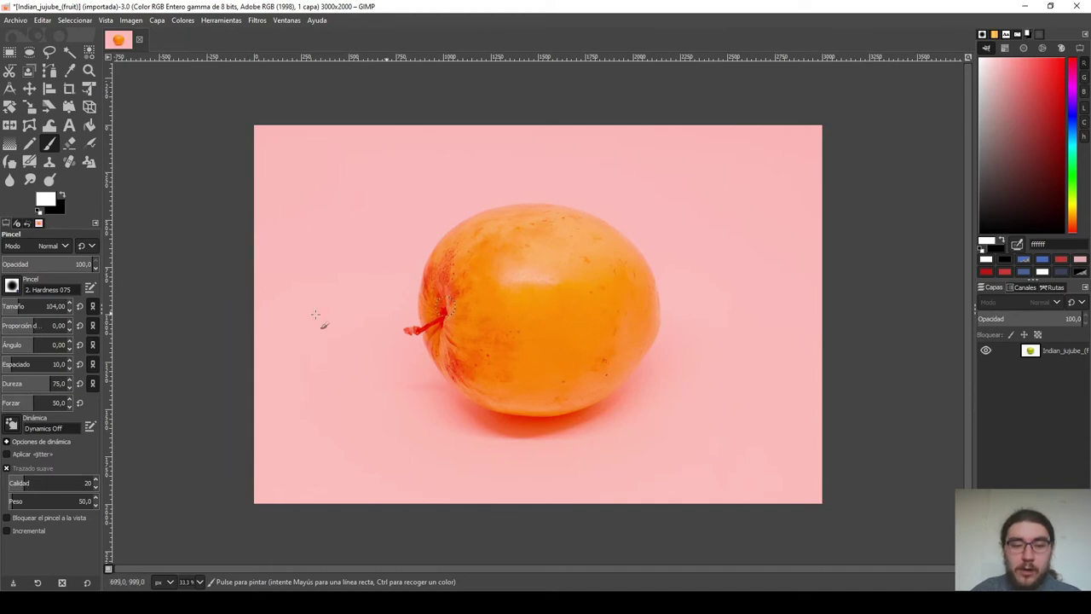
pyautogui.moveTo(7, 305); pyautogui.dragTo(35, 309)
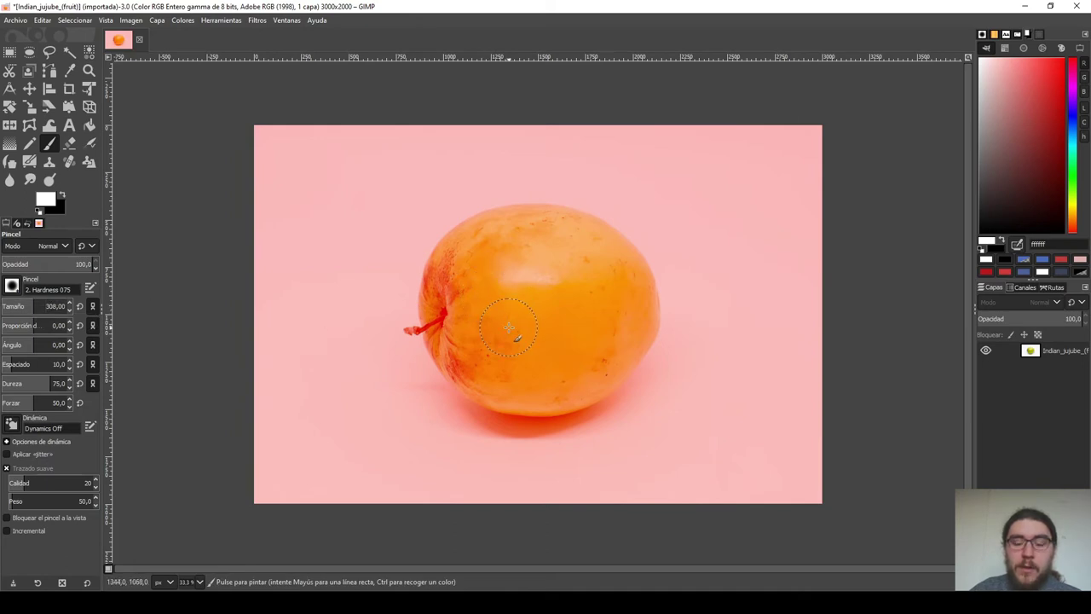
pyautogui.moveTo(508, 327); pyautogui.dragTo(540, 313)
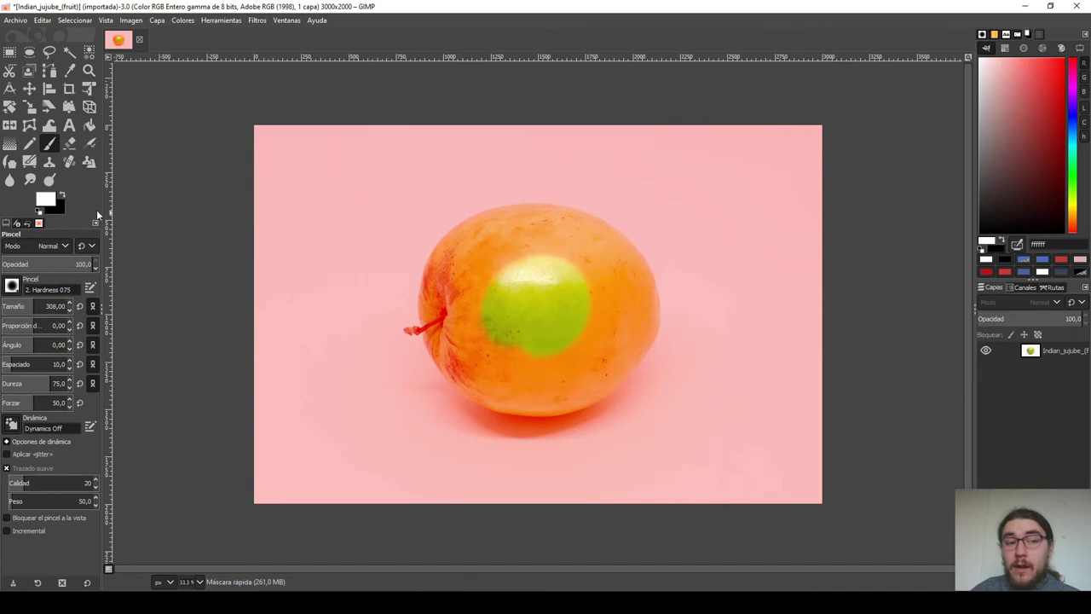
# Unmask the rest of the fruit's body: top, lower right and upper left
pyautogui.moveTo(507, 294)
pyautogui.mouseDown()
pyautogui.moveTo(537, 263)
pyautogui.moveTo(613, 275)
pyautogui.moveTo(589, 317)
pyautogui.moveTo(471, 290)
pyautogui.moveTo(525, 247)
pyautogui.moveTo(601, 262)
pyautogui.moveTo(555, 246)
pyautogui.moveTo(515, 252)
pyautogui.moveTo(461, 275)
pyautogui.moveTo(445, 296)
pyautogui.moveTo(477, 362)
pyautogui.moveTo(494, 350)
pyautogui.moveTo(505, 378)
pyautogui.moveTo(603, 361)
pyautogui.mouseUp()
pyautogui.moveTo(546, 292)
pyautogui.mouseDown()
pyautogui.moveTo(555, 243)
pyautogui.moveTo(609, 250)
pyautogui.mouseUp()
pyautogui.moveTo(613, 338)
pyautogui.mouseDown()
pyautogui.moveTo(597, 371)
pyautogui.moveTo(567, 358)
pyautogui.moveTo(559, 383)
pyautogui.moveTo(543, 383)
pyautogui.moveTo(567, 383)
pyautogui.mouseUp()
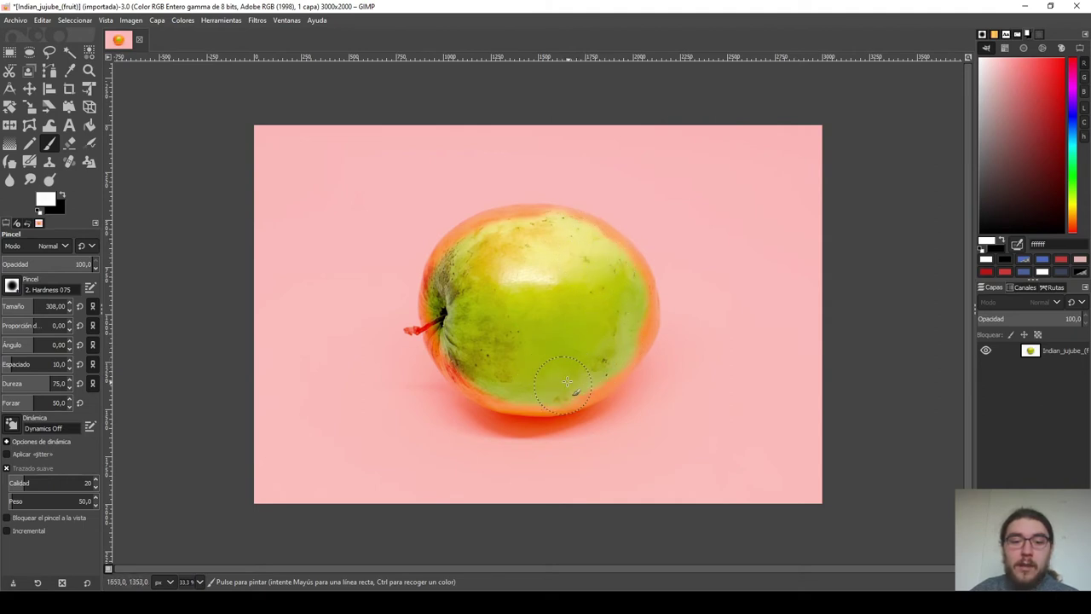
pyautogui.moveTo(463, 291)
pyautogui.mouseDown()
pyautogui.moveTo(503, 275)
pyautogui.moveTo(513, 232)
pyautogui.mouseUp()
# With a size-72 brush, refine the mask along the fruit's top, top-left and right edges
pyautogui.moveTo(34, 306); pyautogui.dragTo(14, 308)
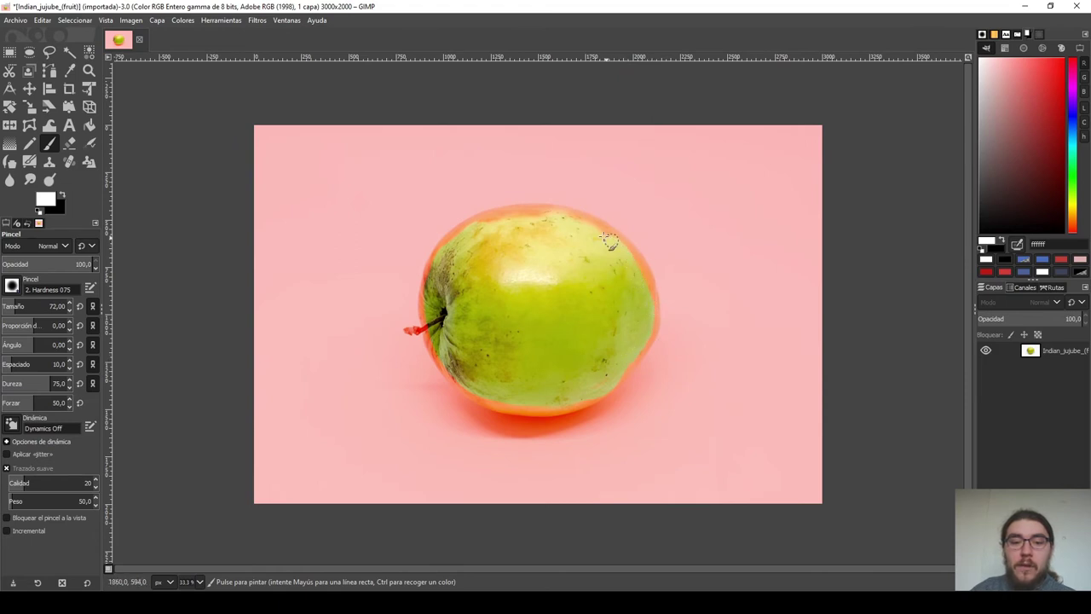
pyautogui.moveTo(587, 226); pyautogui.dragTo(467, 228)
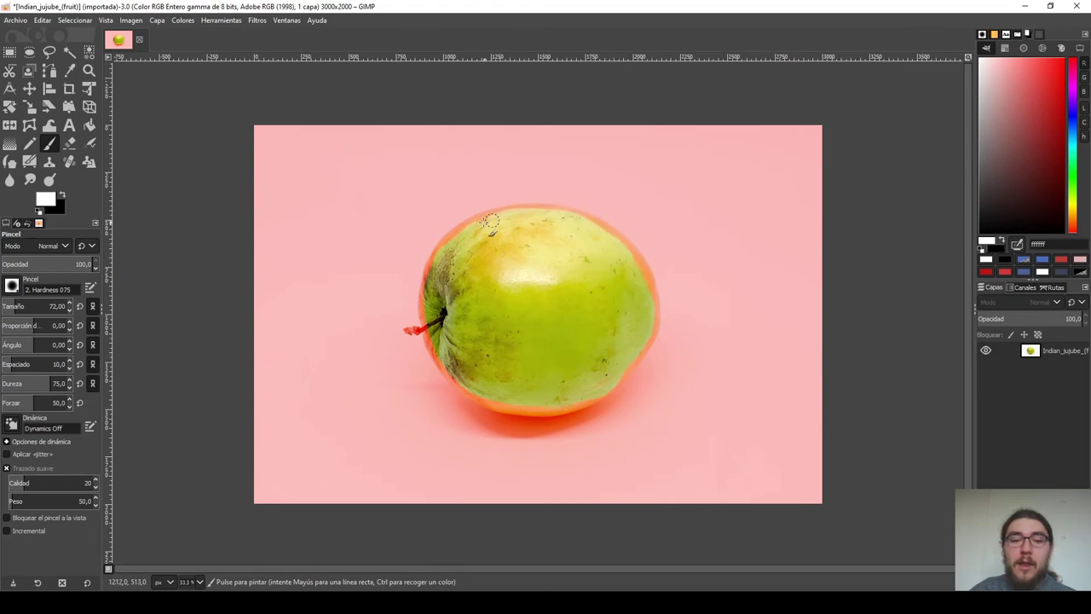
pyautogui.moveTo(495, 218)
pyautogui.mouseDown()
pyautogui.moveTo(462, 228)
pyautogui.moveTo(441, 256)
pyautogui.moveTo(433, 337)
pyautogui.mouseUp()
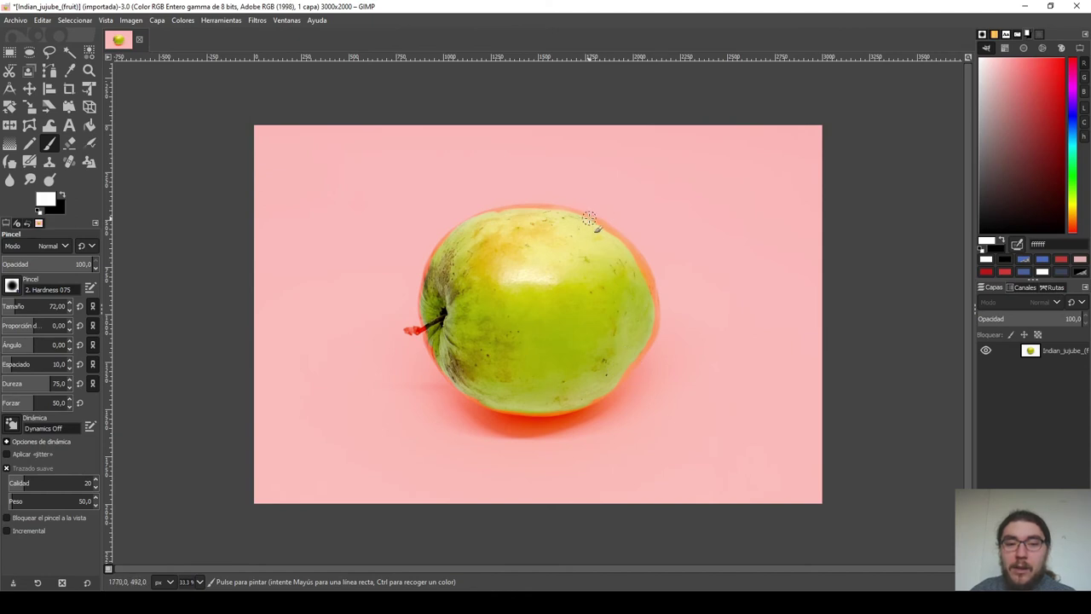
pyautogui.moveTo(625, 246)
pyautogui.mouseDown()
pyautogui.moveTo(652, 304)
pyautogui.moveTo(636, 353)
pyautogui.moveTo(653, 315)
pyautogui.moveTo(644, 335)
pyautogui.moveTo(657, 329)
pyautogui.moveTo(653, 316)
pyautogui.moveTo(604, 394)
pyautogui.mouseUp()
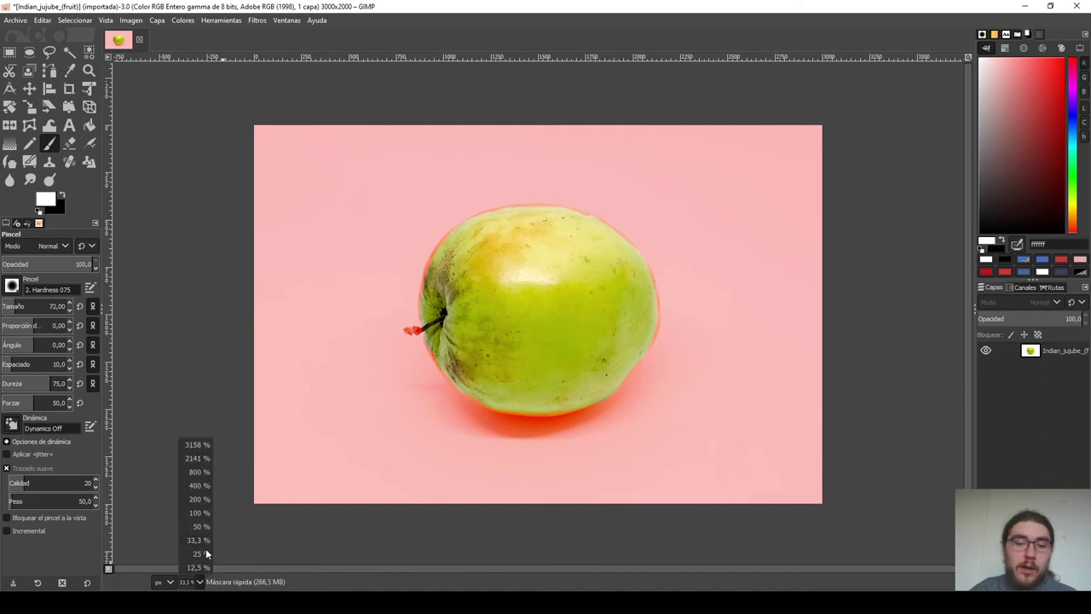
# At 100% zoom with a smaller brush, paint along the stem and undo a bad stroke
pyautogui.click(199, 581)
pyautogui.click(200, 512)
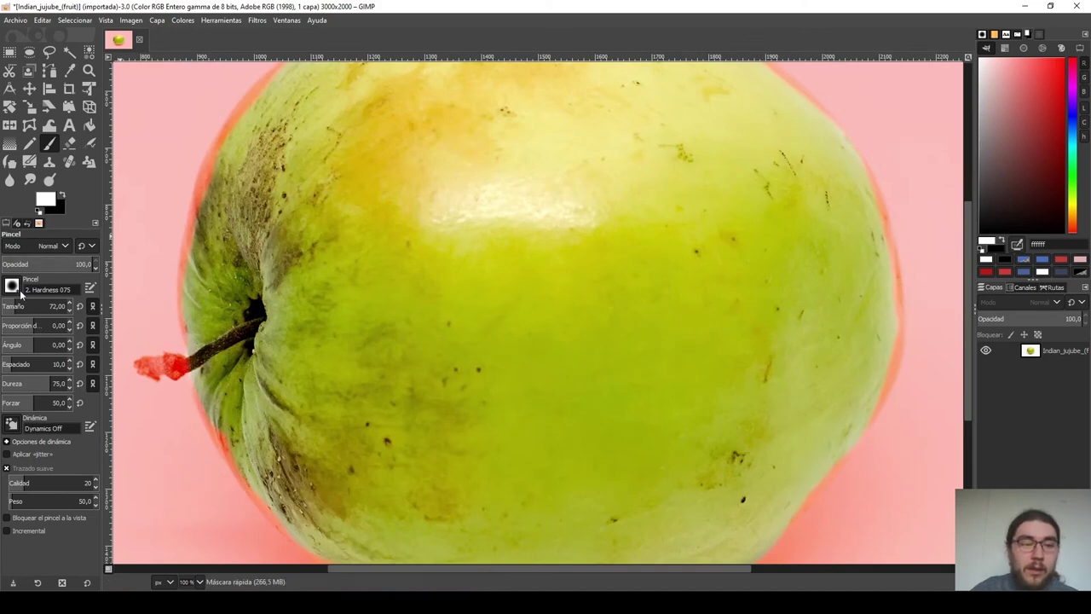
pyautogui.moveTo(36, 307); pyautogui.dragTo(4, 306)
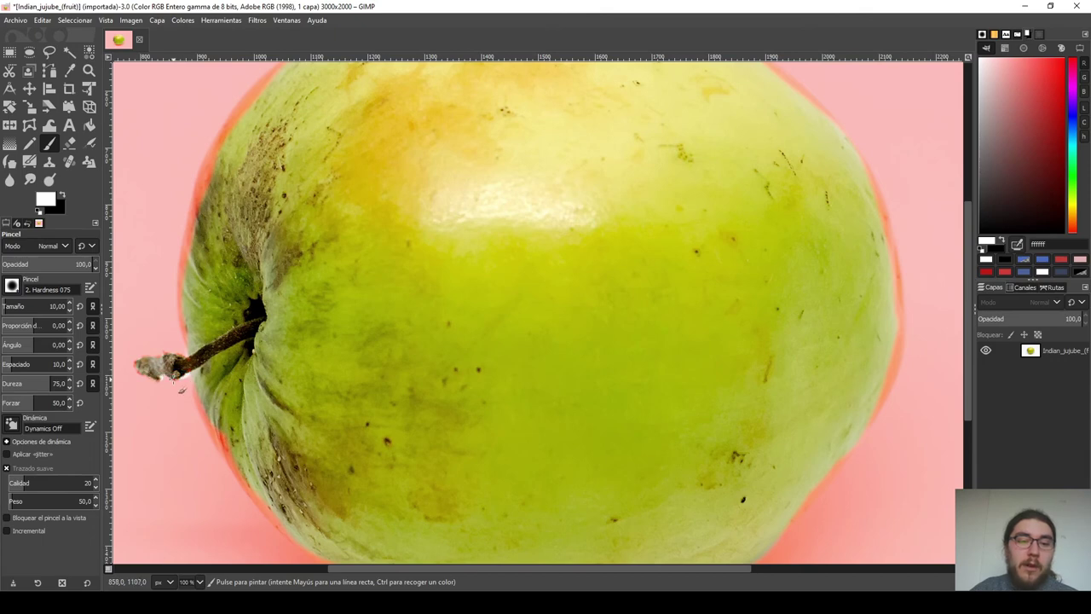
pyautogui.hotkey('ctrl', 'z')
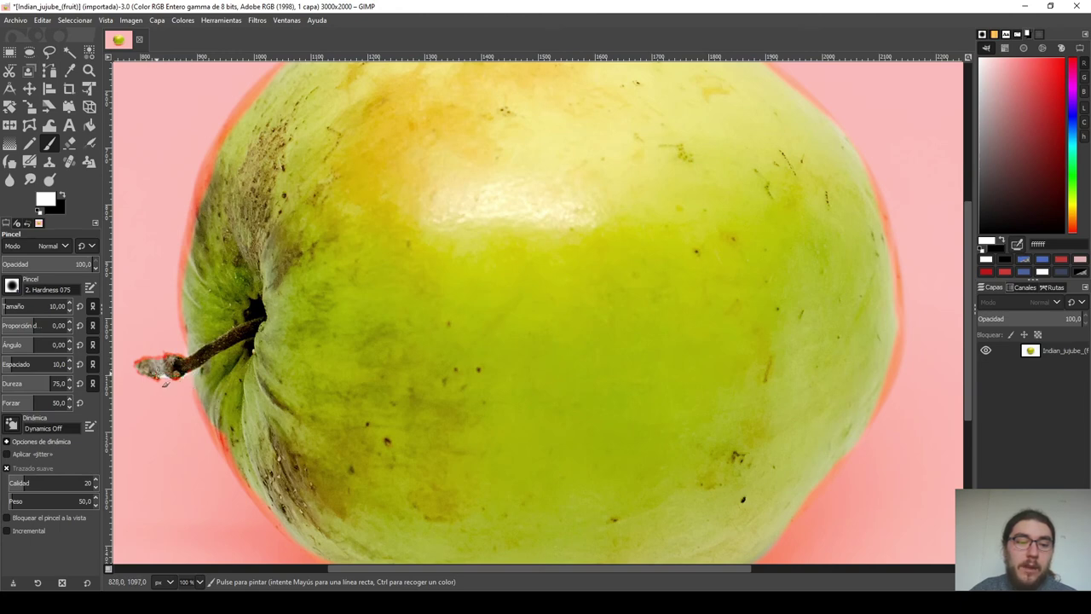
pyautogui.scroll(4, 290, 297)
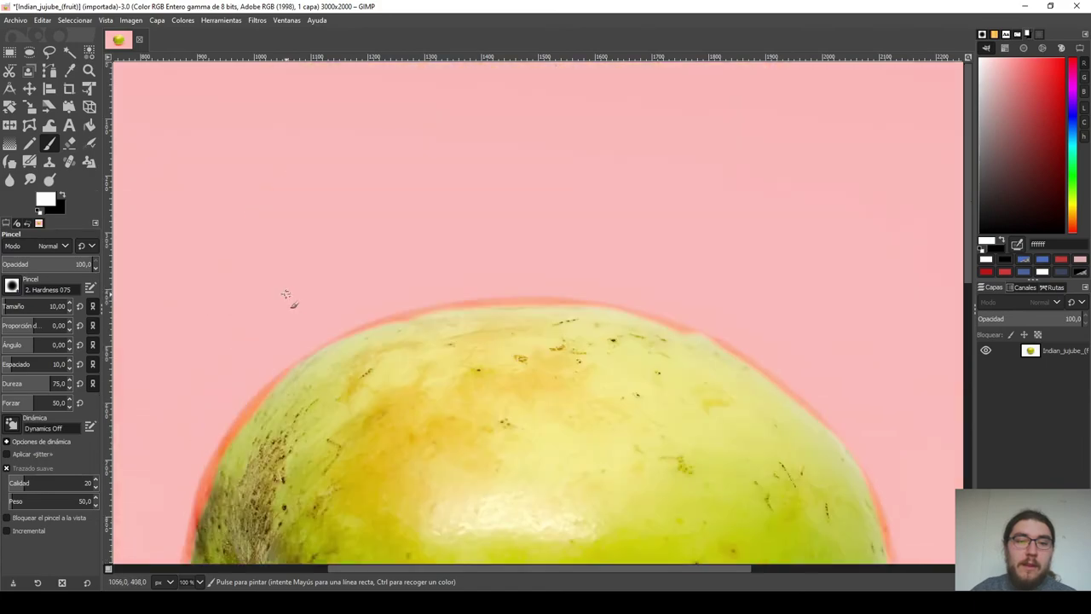
pyautogui.scroll(-5, 295, 294)
pyautogui.scroll(5, 273, 277)
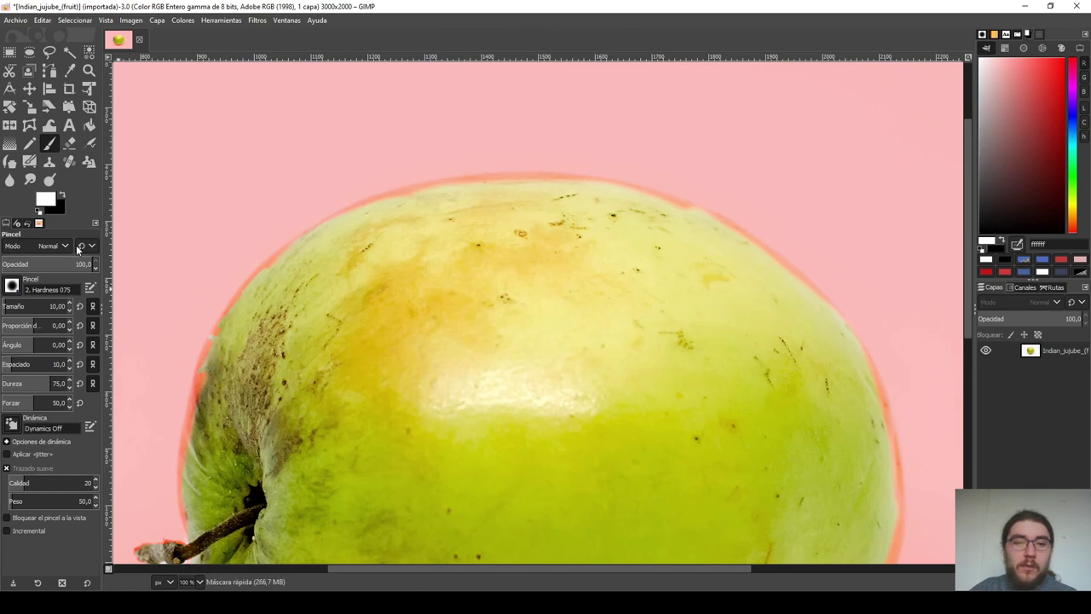
# Enlarge the brush to 26, finish the outline, then zoom out to 33.3%
pyautogui.press(']')
pyautogui.press(']')
pyautogui.press(']')
pyautogui.press(']')
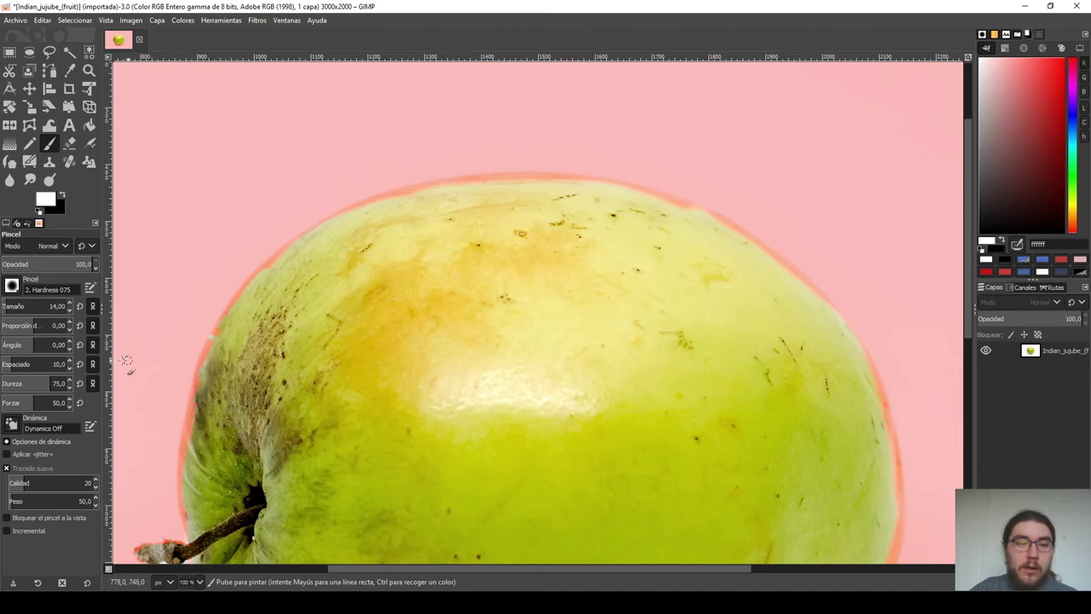
pyautogui.press(']')
pyautogui.press(']')
pyautogui.press(']')
pyautogui.press(']')
pyautogui.press(']')
pyautogui.press(']')
pyautogui.press(']')
pyautogui.press(']')
pyautogui.press(']')
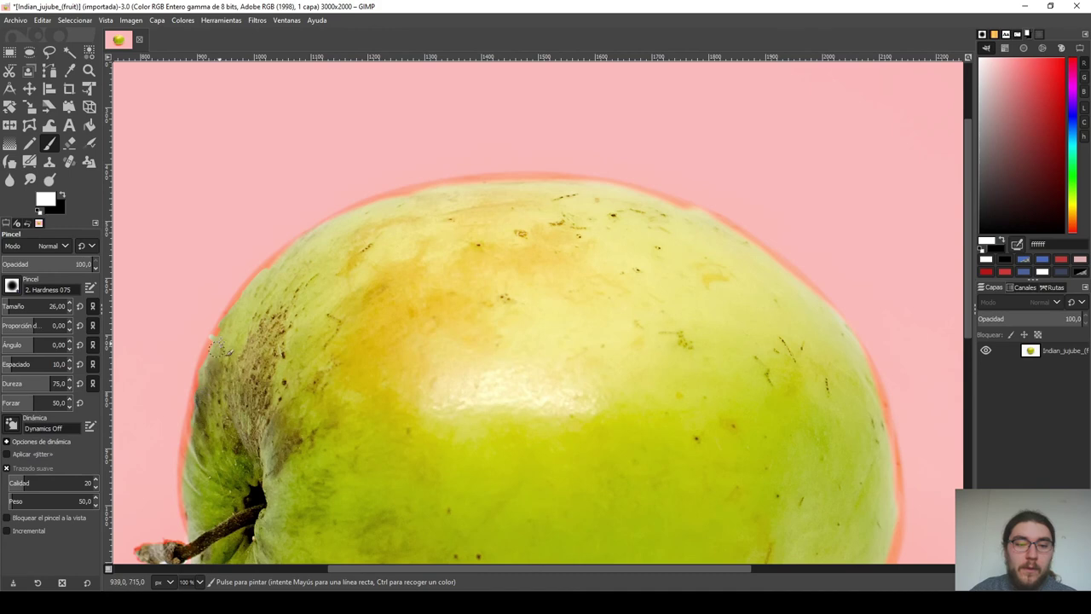
pyautogui.scroll(-6, 378, 361)
pyautogui.scroll(5, 378, 367)
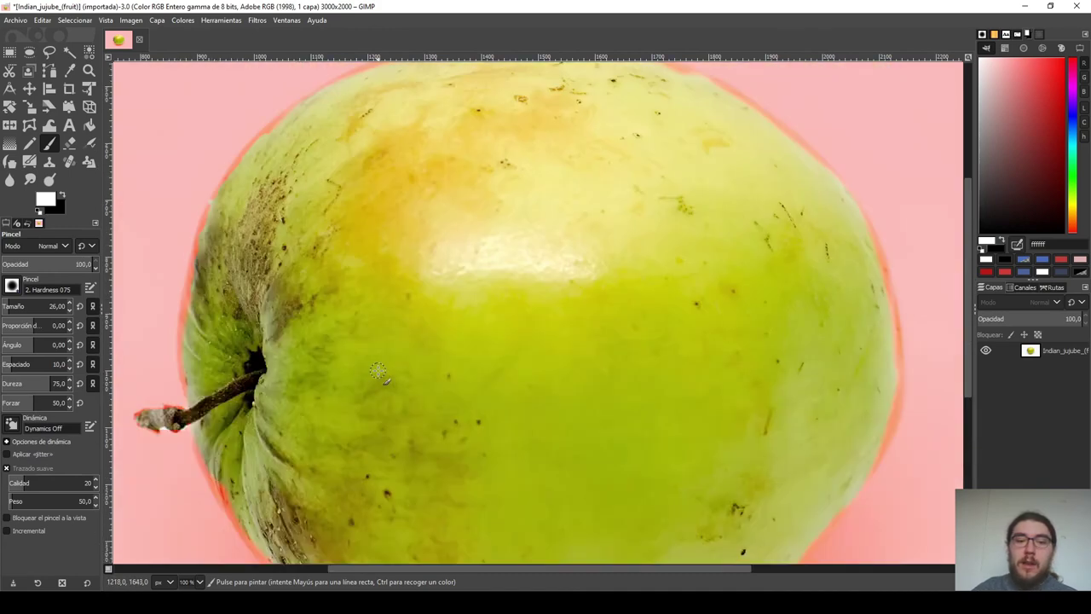
pyautogui.scroll(-1, 378, 371)
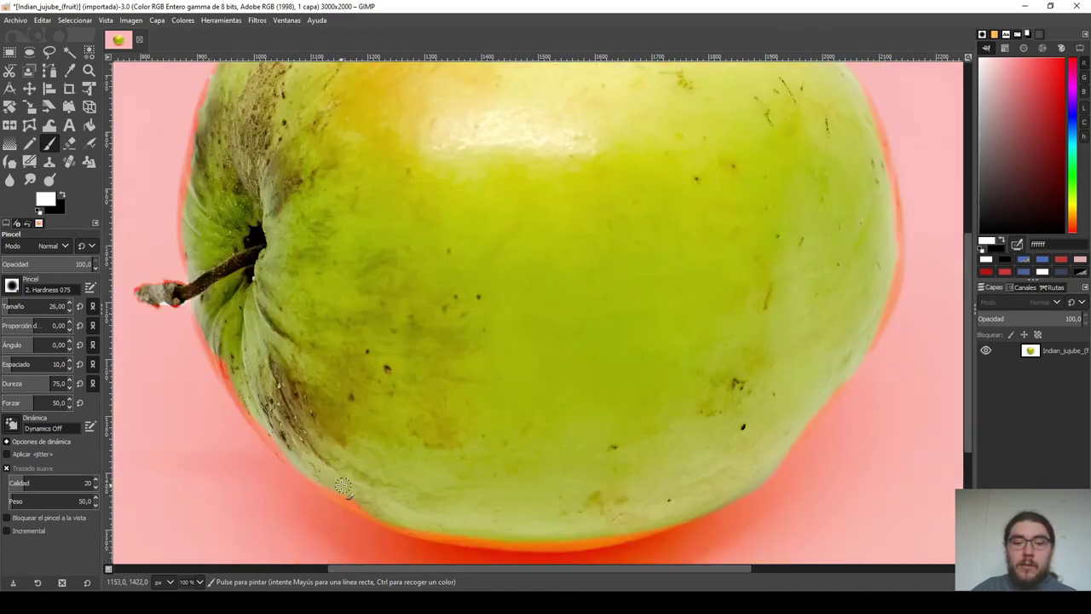
pyautogui.scroll(1, 437, 467)
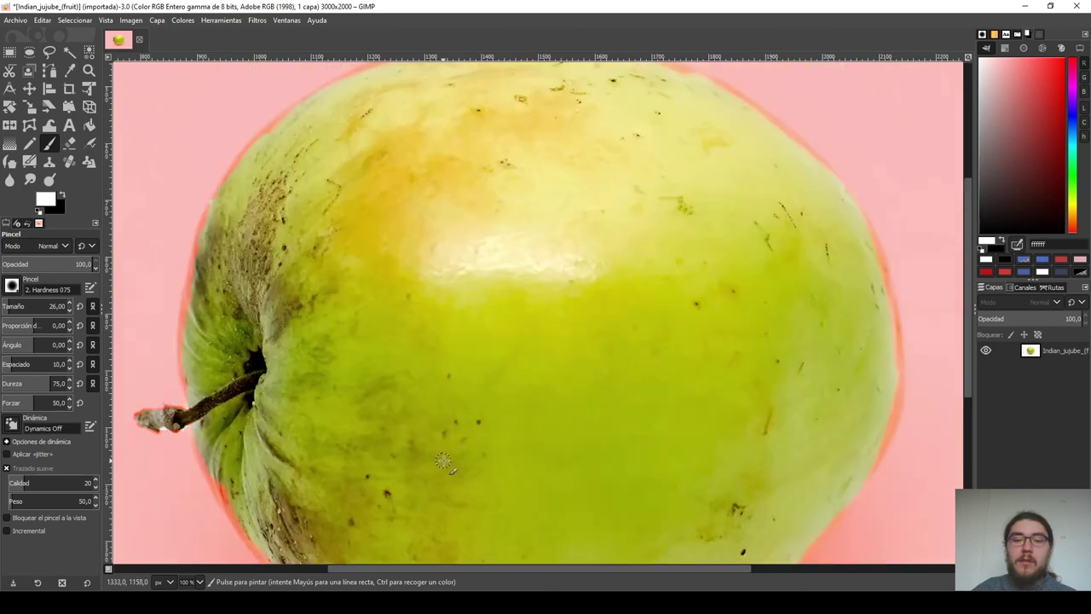
pyautogui.scroll(1, 442, 464)
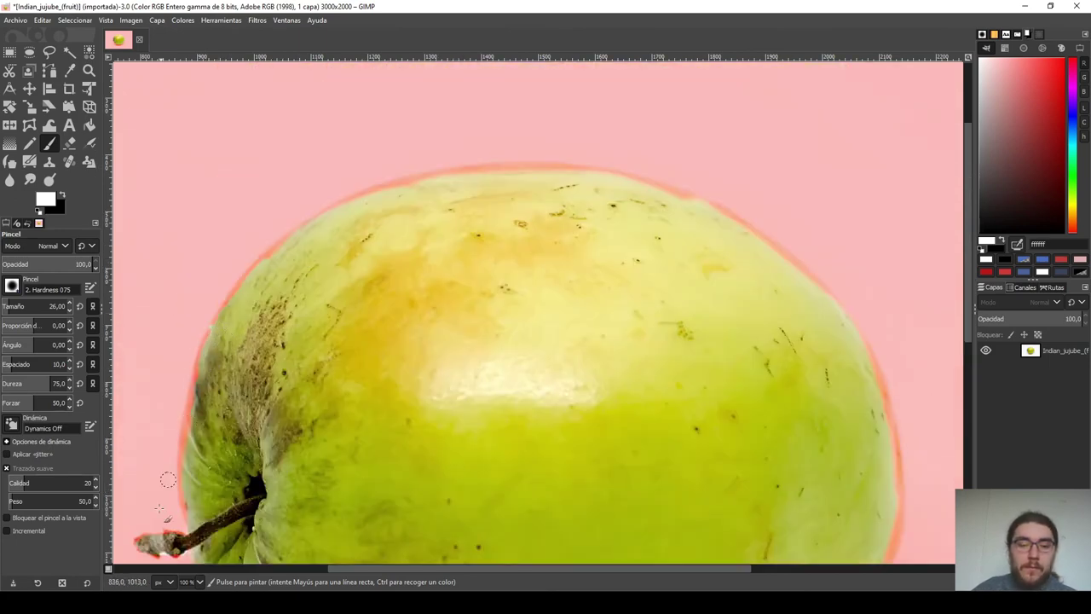
pyautogui.click(201, 582)
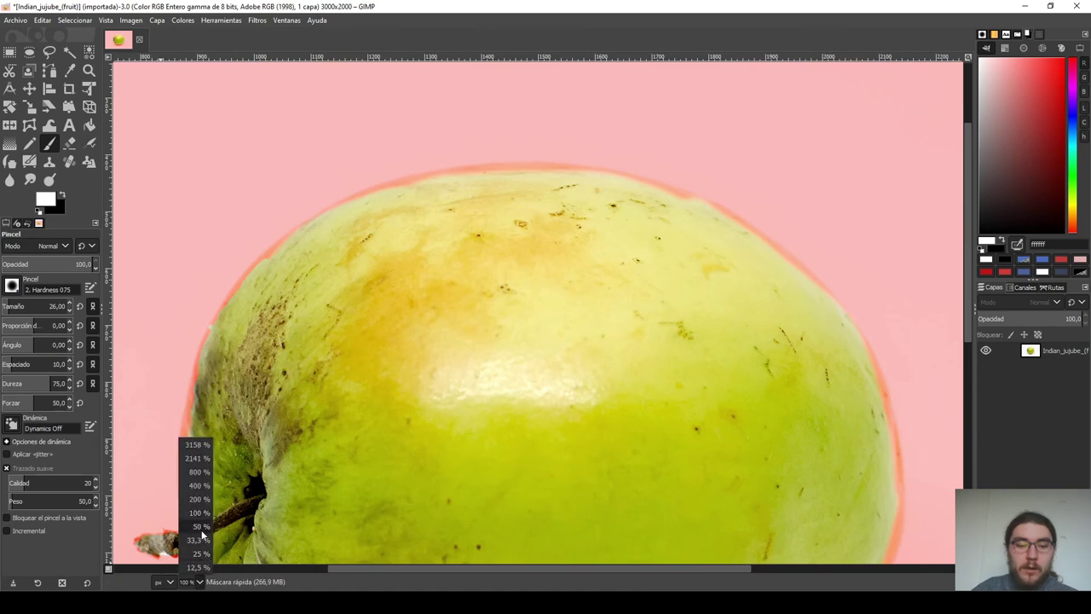
pyautogui.click(198, 539)
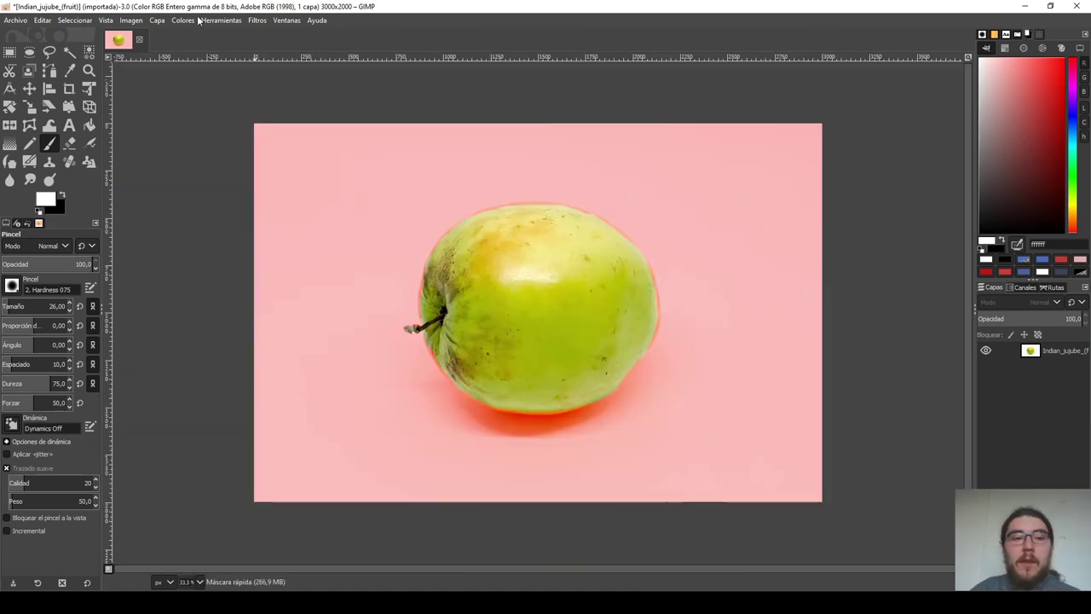
# Turn the Quick Mask into a fruit selection, test-delete and undo, then invert it
pyautogui.click(75, 20)
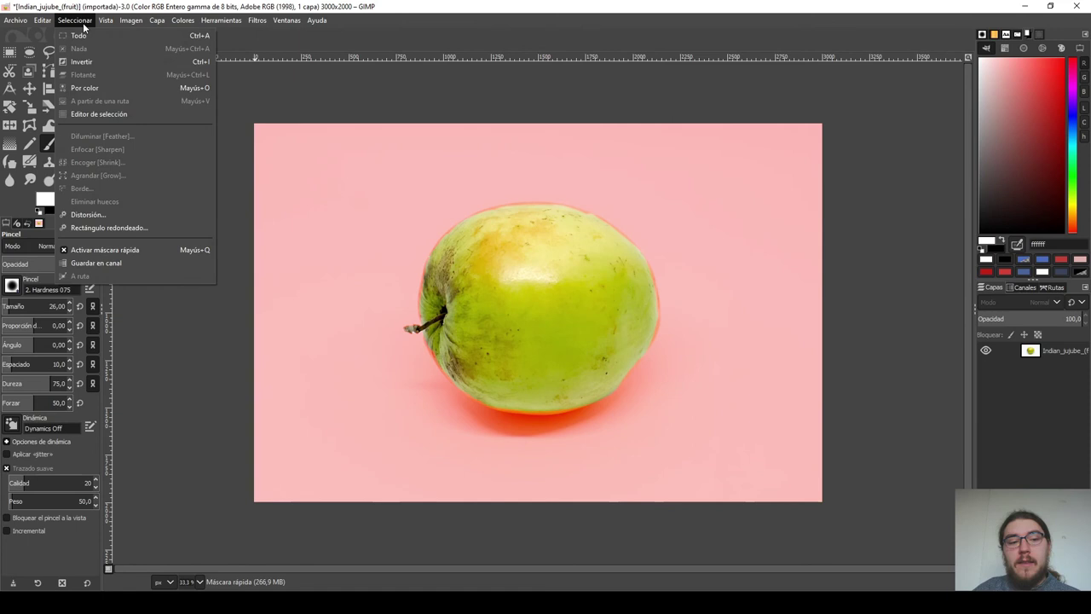
pyautogui.click(181, 251)
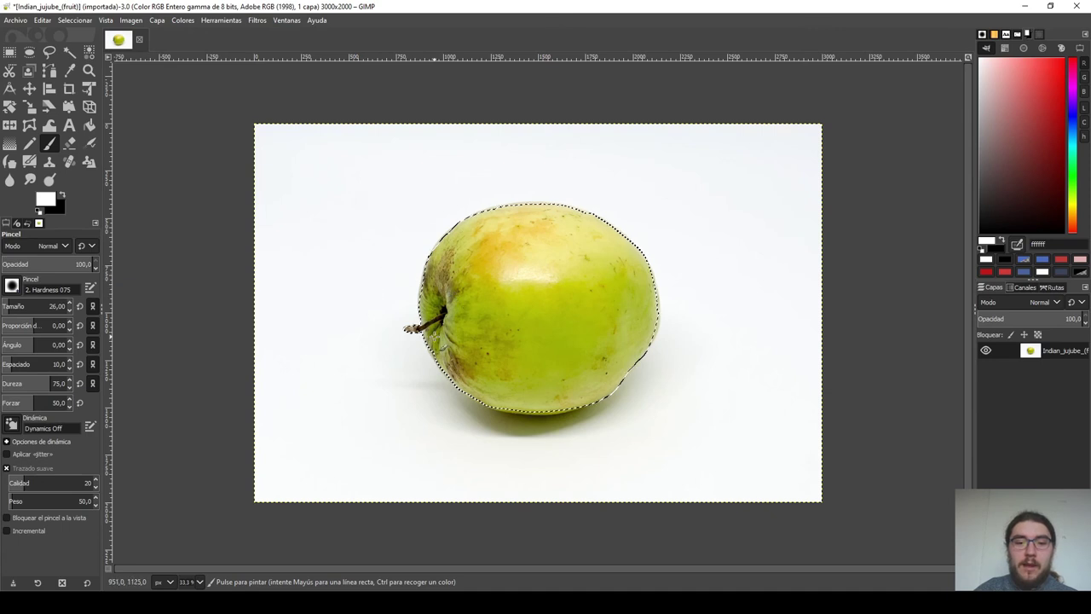
pyautogui.press('Delete')
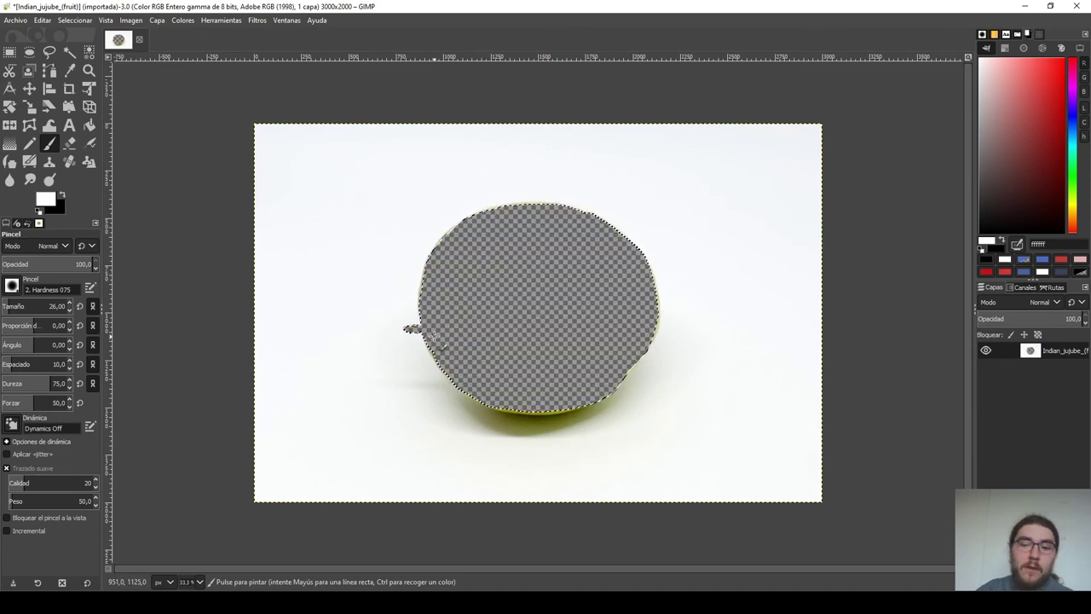
pyautogui.hotkey('ctrl', 'z')
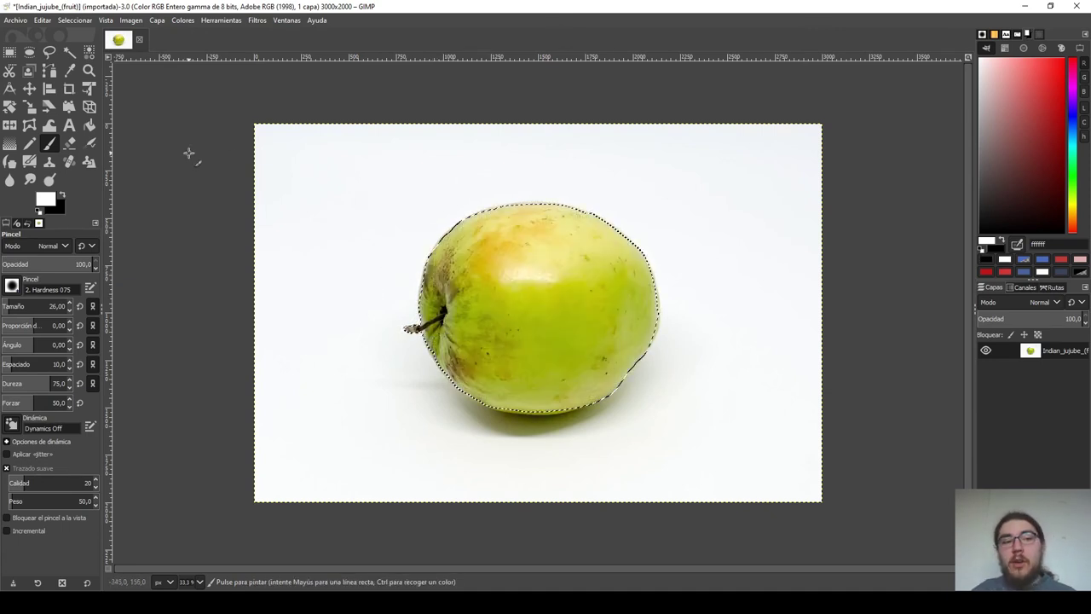
pyautogui.click(68, 21)
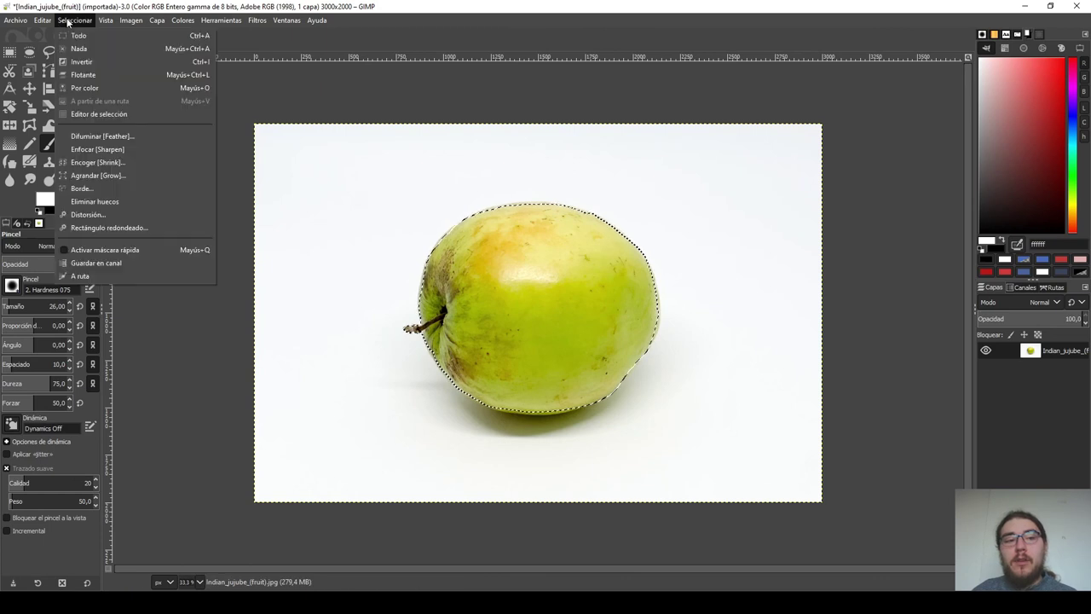
pyautogui.click(93, 60)
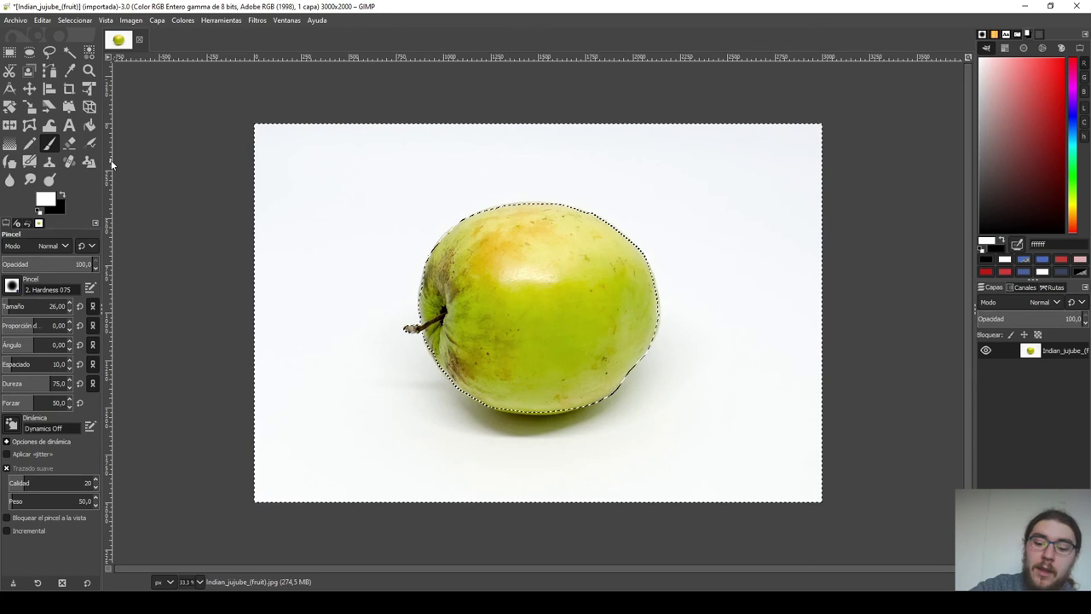
# Delete the background, then paint two black diagonal strips across the fruit
pyautogui.press('Delete')
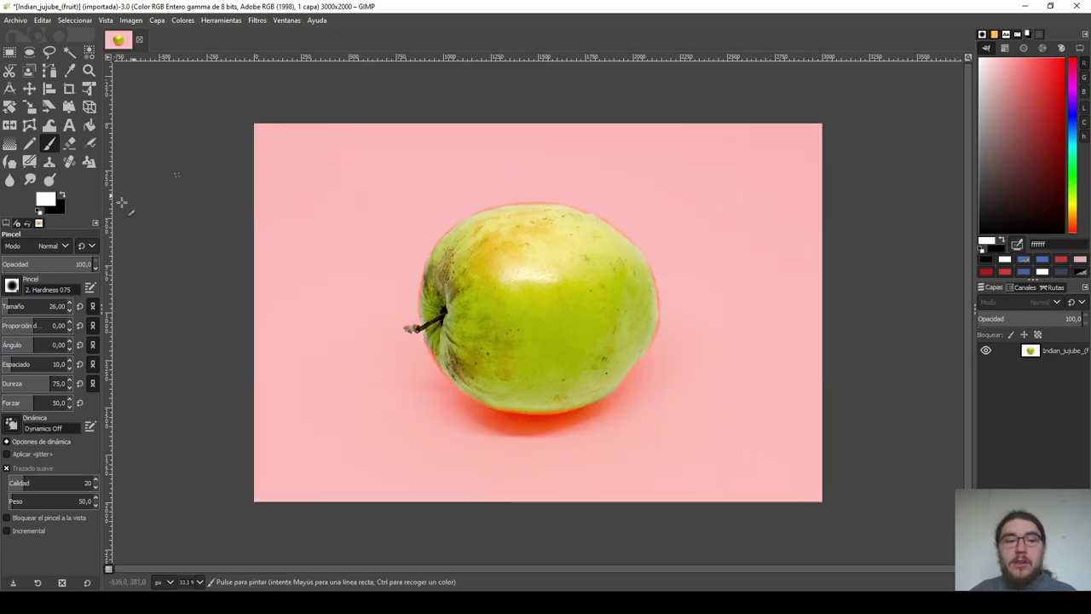
pyautogui.click(61, 196)
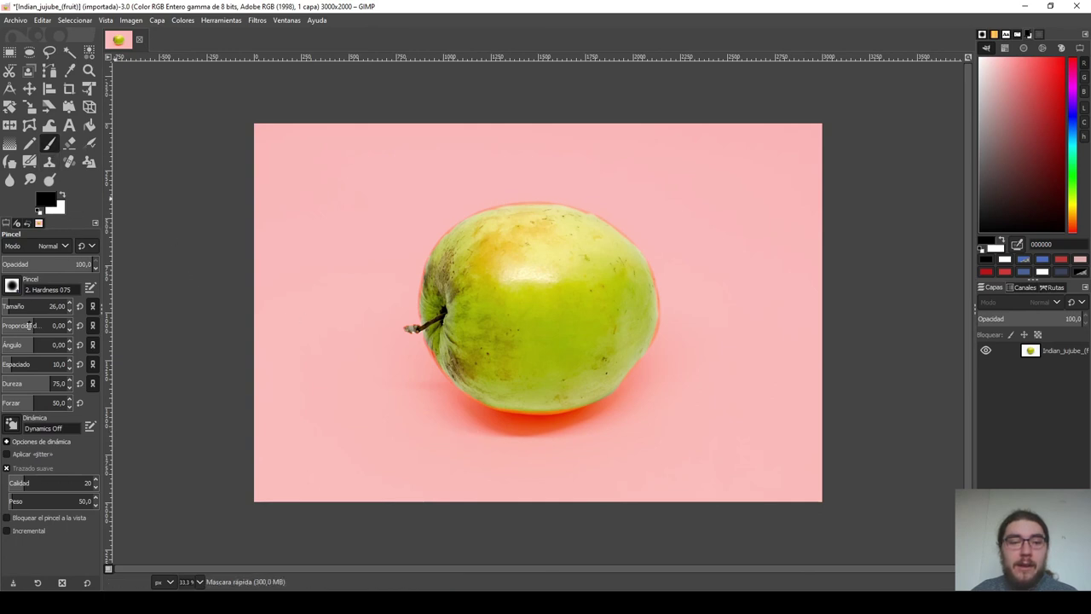
pyautogui.moveTo(30, 309)
pyautogui.mouseDown()
pyautogui.moveTo(13, 309)
pyautogui.moveTo(51, 309)
pyautogui.mouseUp()
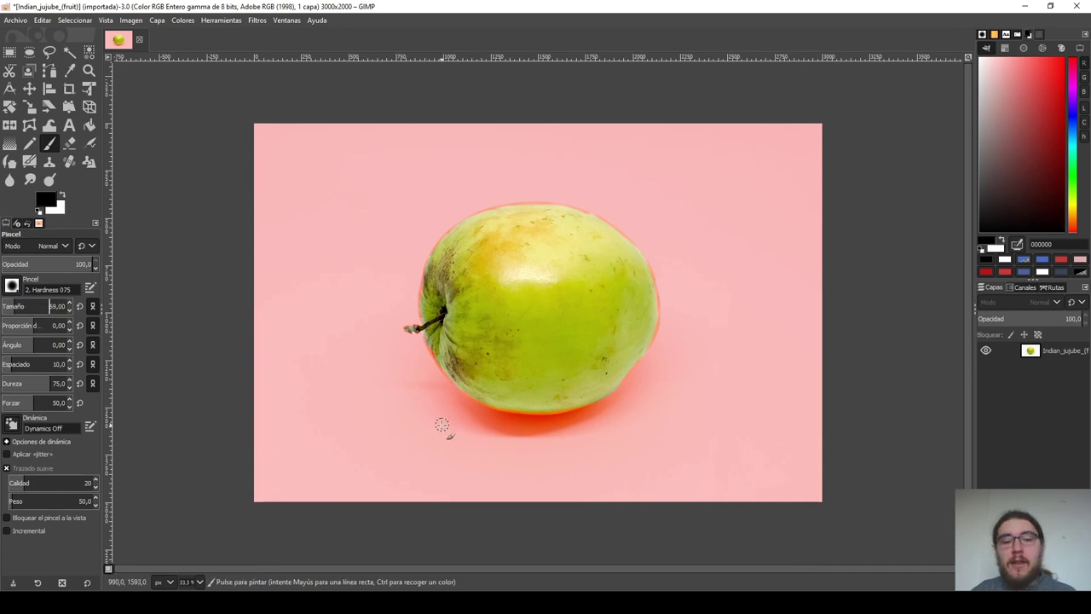
pyautogui.moveTo(485, 399)
pyautogui.mouseDown()
pyautogui.moveTo(536, 334)
pyautogui.moveTo(532, 375)
pyautogui.moveTo(654, 275)
pyautogui.mouseUp()
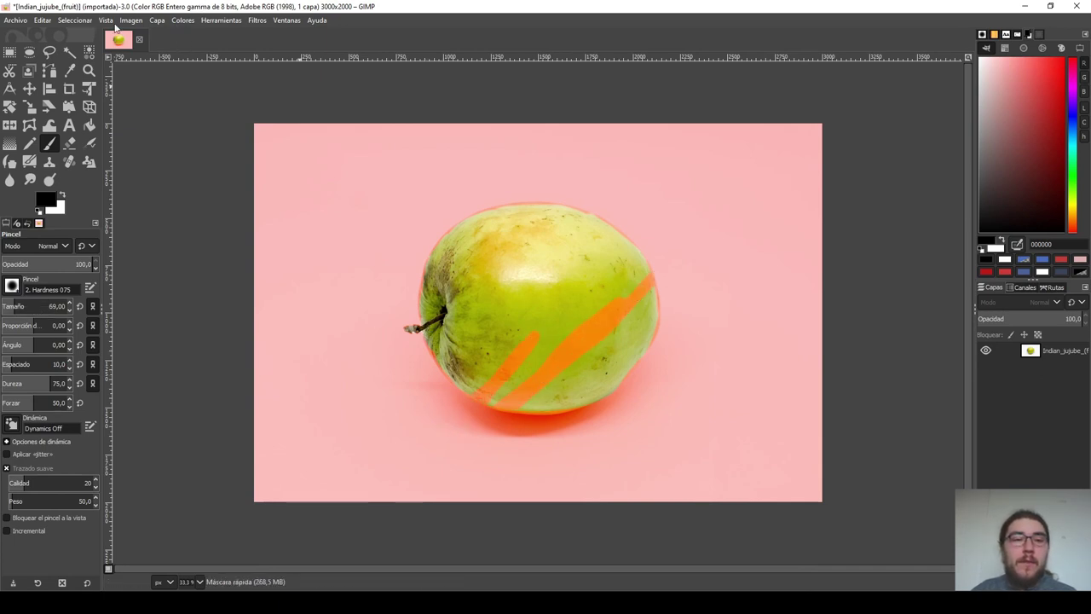
# Turn Quick Mask off, test-delete the resulting selection, and undo to restore the fruit
pyautogui.click(74, 19)
pyautogui.click(119, 247)
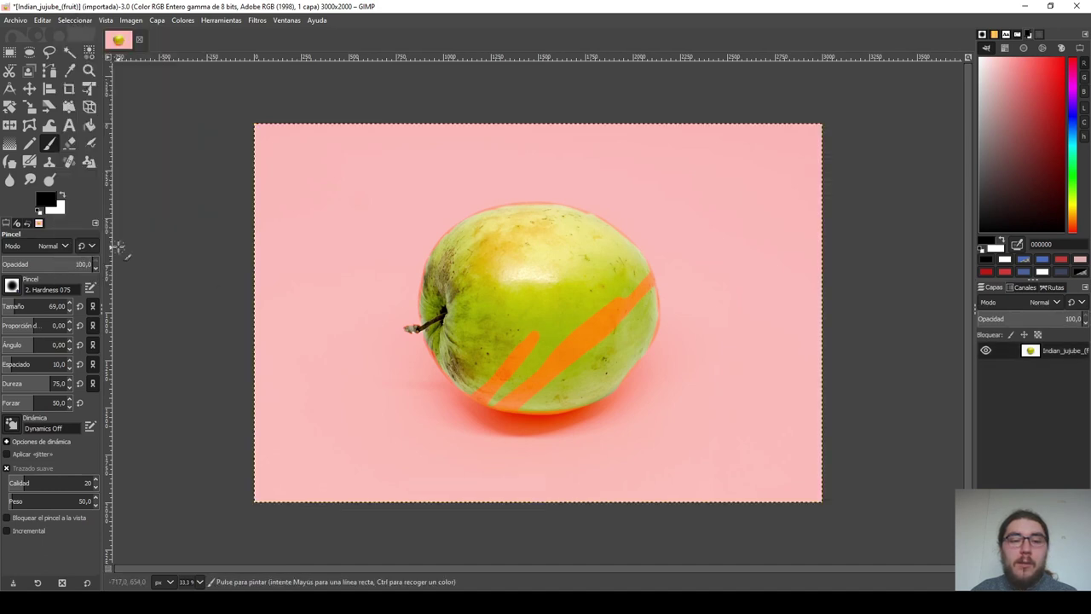
pyautogui.press('Delete')
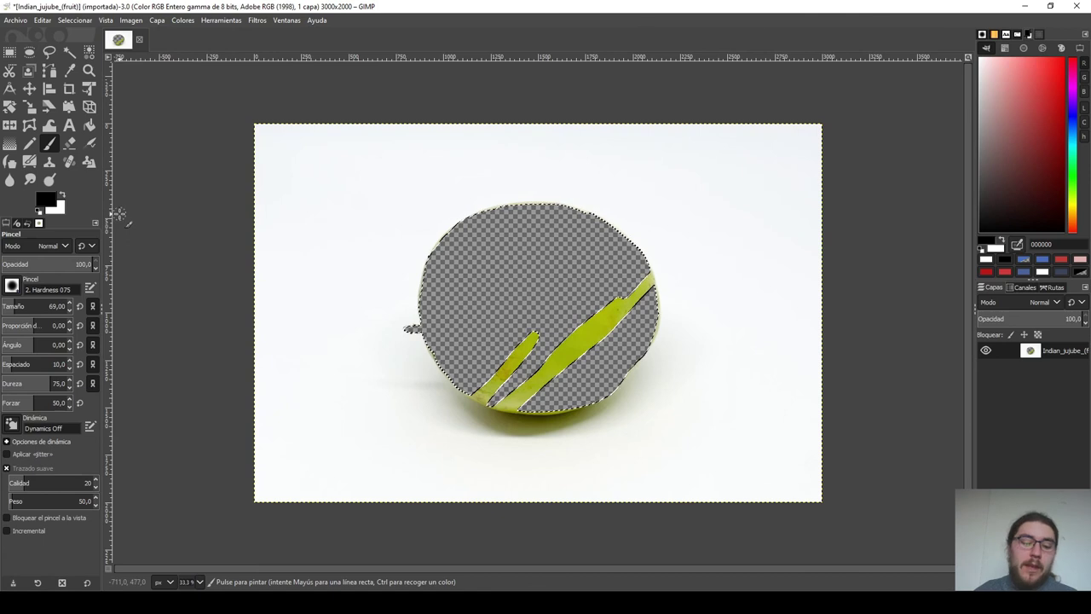
pyautogui.hotkey('ctrl', 'z')
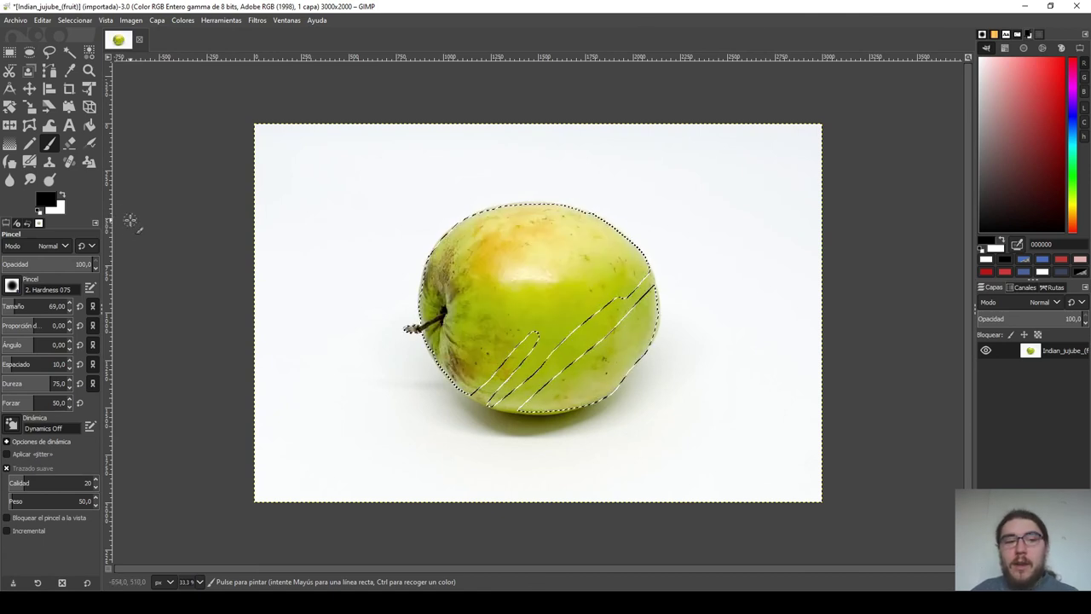